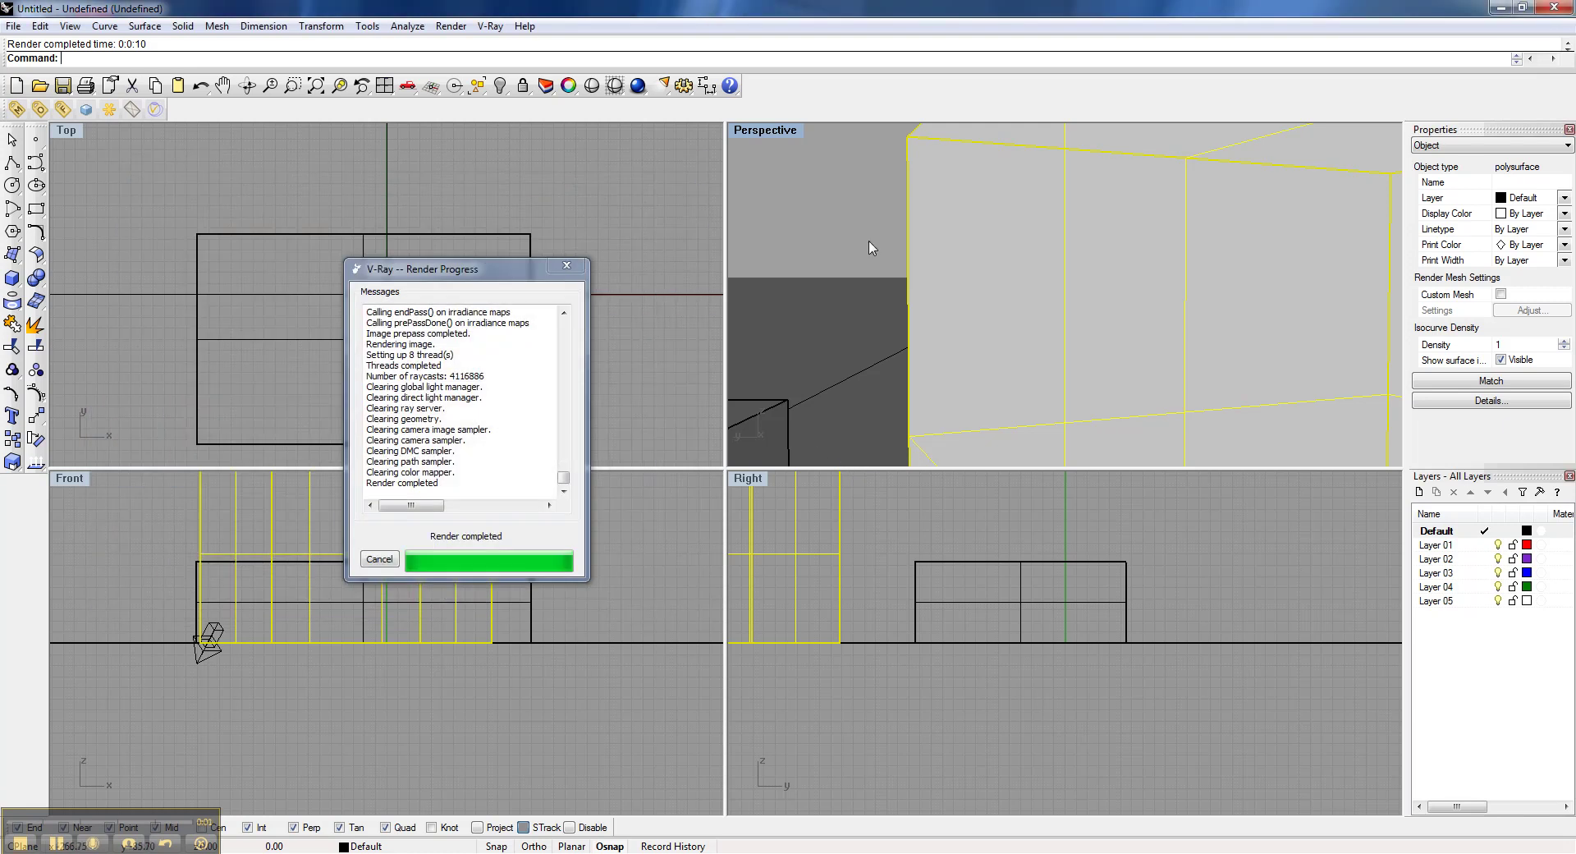
Pull the Perspective view back to show both boxes and delete the old light object.
{"action": "scroll", "coordinate": [882, 287], "scroll_direction": "down", "scroll_amount": 5}
{"action": "scroll", "coordinate": [883, 287], "scroll_direction": "down", "scroll_amount": 8}
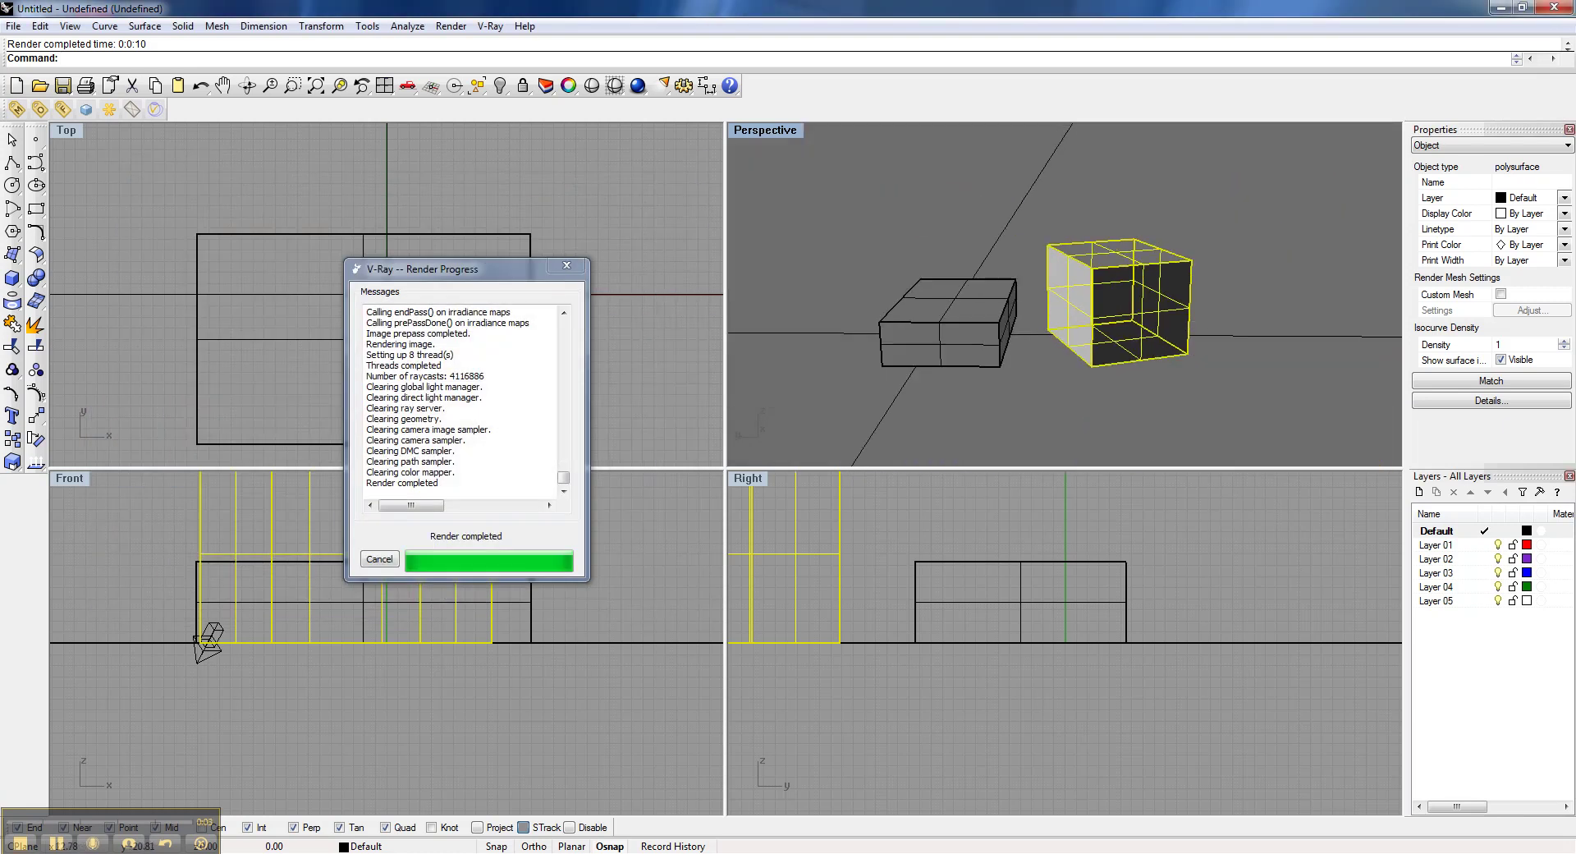
{"action": "right_click_drag", "start_coordinate": [1018, 292], "coordinate": [1023, 304]}
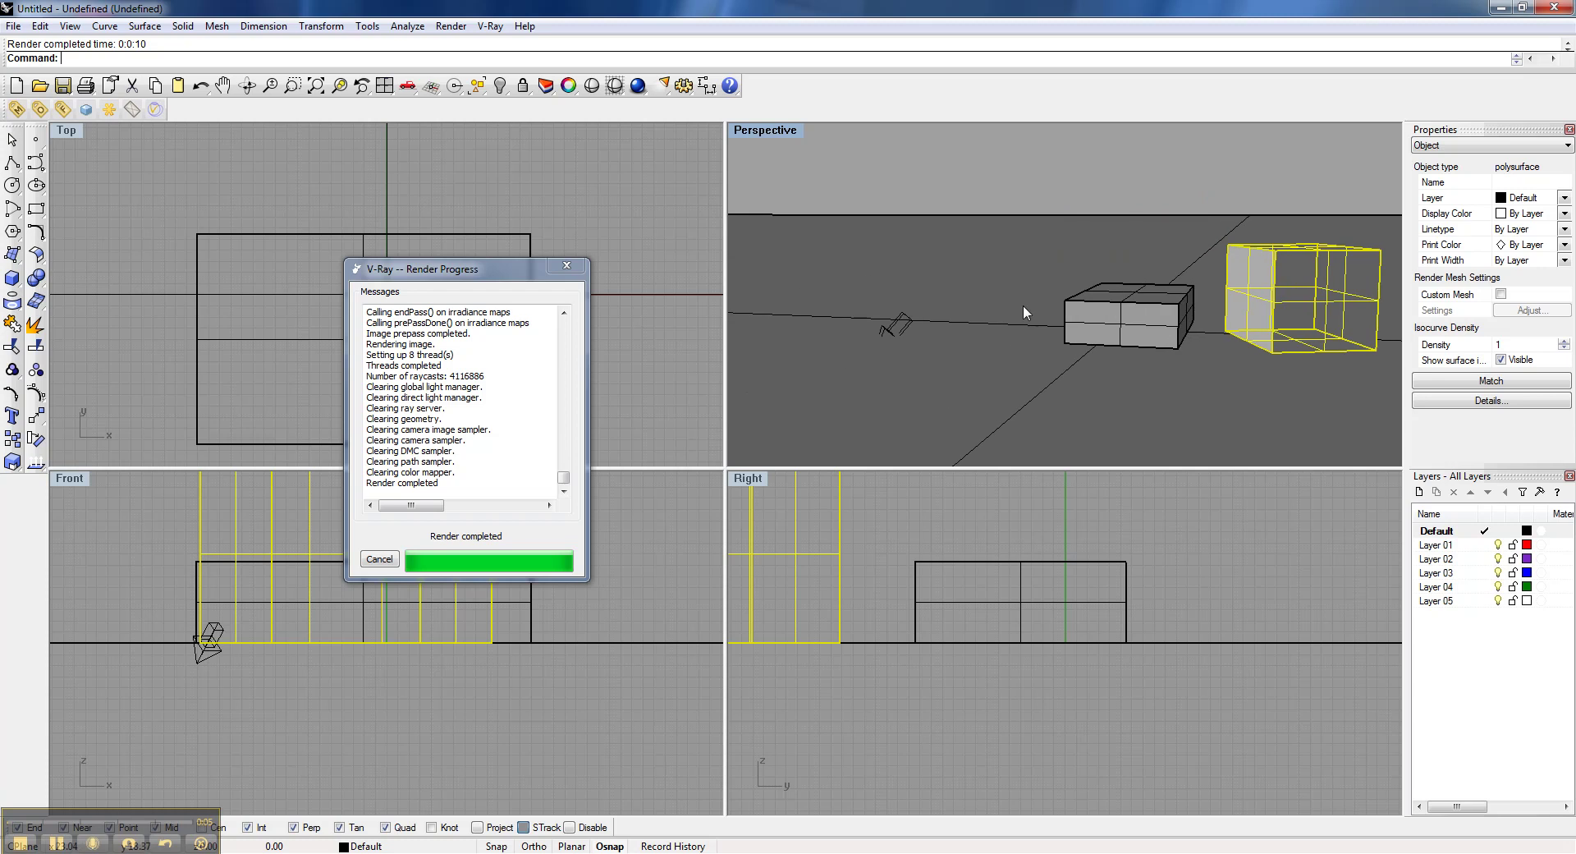
{"action": "left_click", "coordinate": [899, 324]}
{"action": "key", "text": "Delete"}
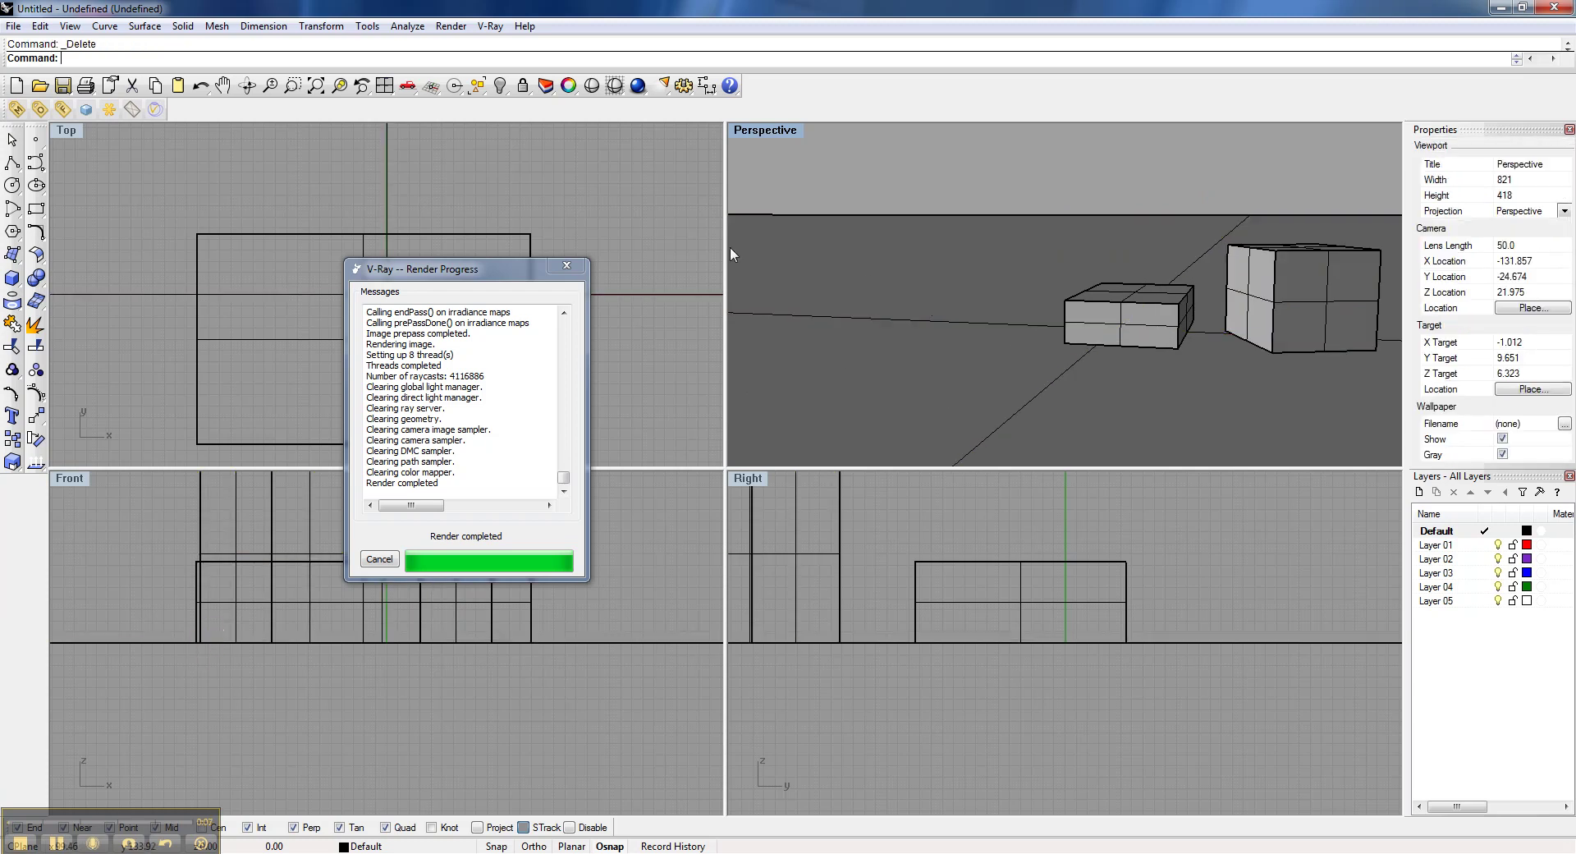
Add a Sunlight with its altitude raised to about 25° and accept its placement.
{"action": "left_click", "coordinate": [110, 108]}
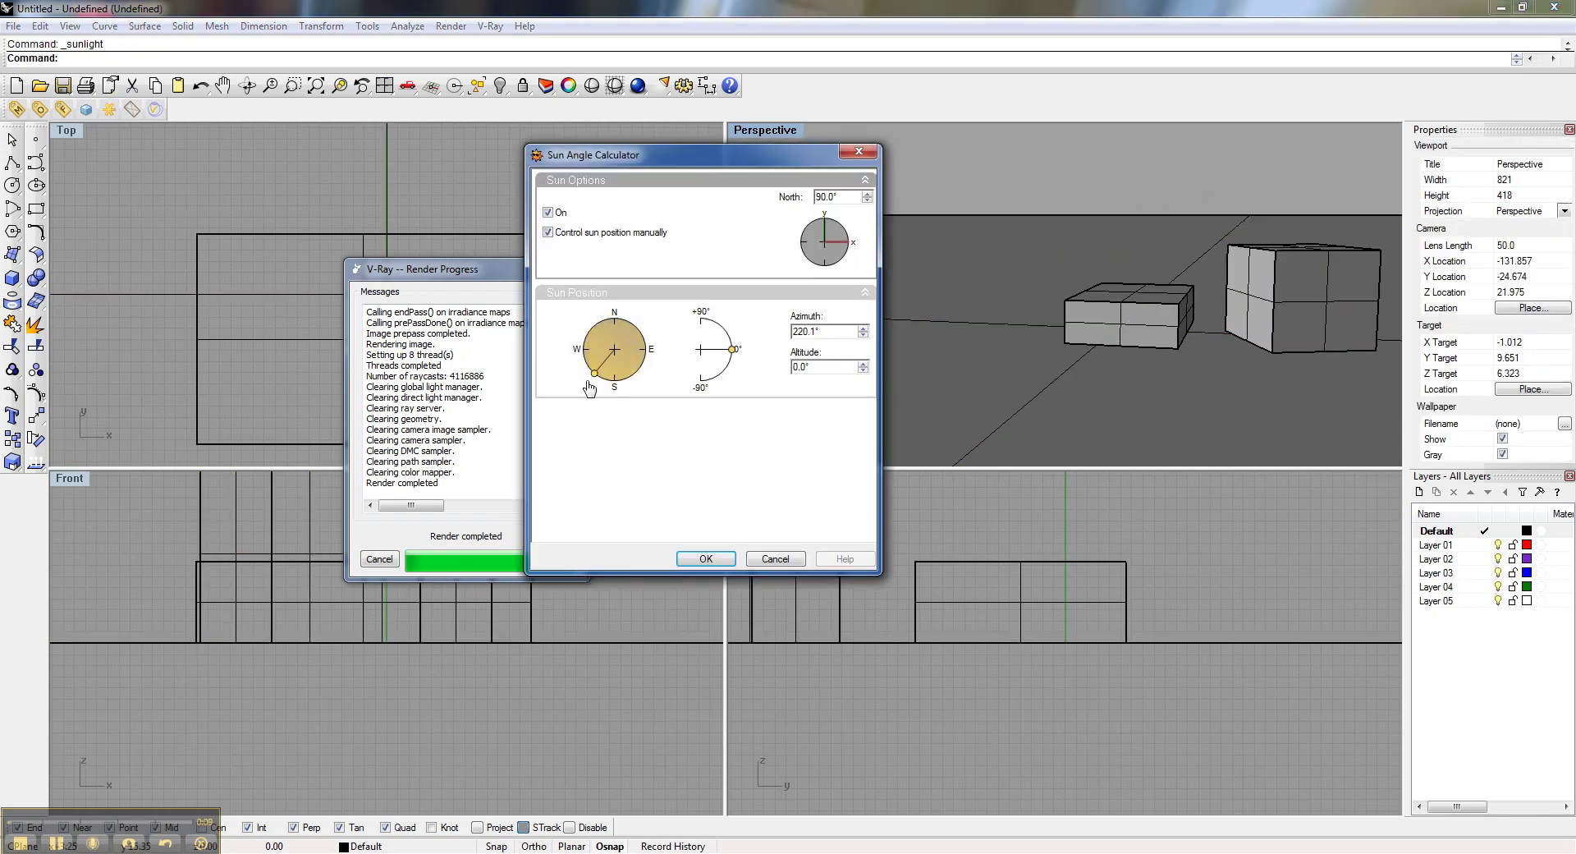
{"action": "left_click_drag", "start_coordinate": [711, 330], "coordinate": [729, 336]}
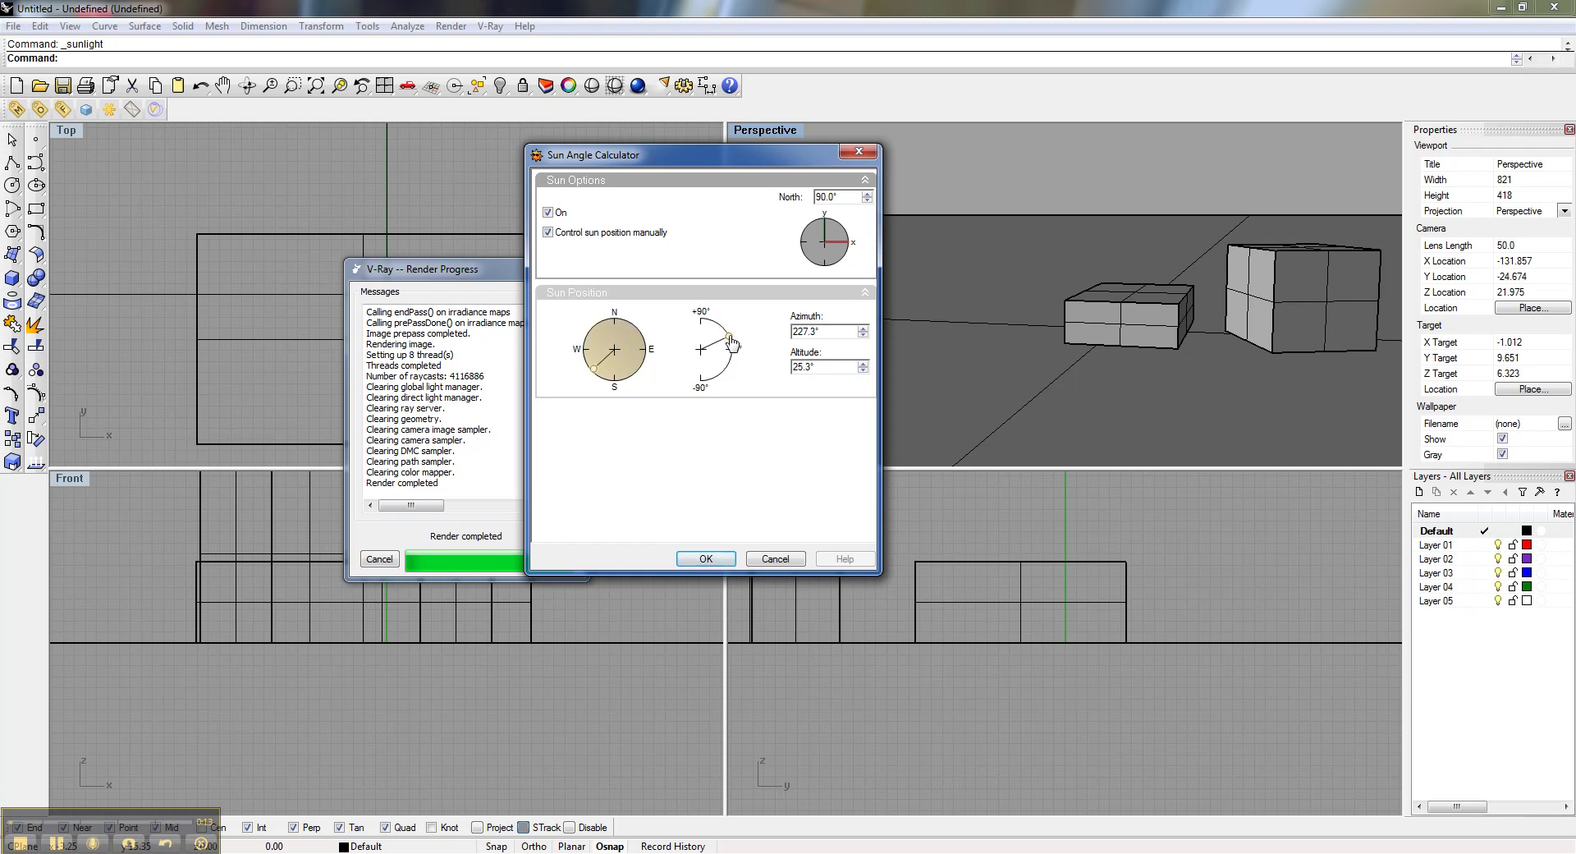
{"action": "left_click", "coordinate": [706, 559]}
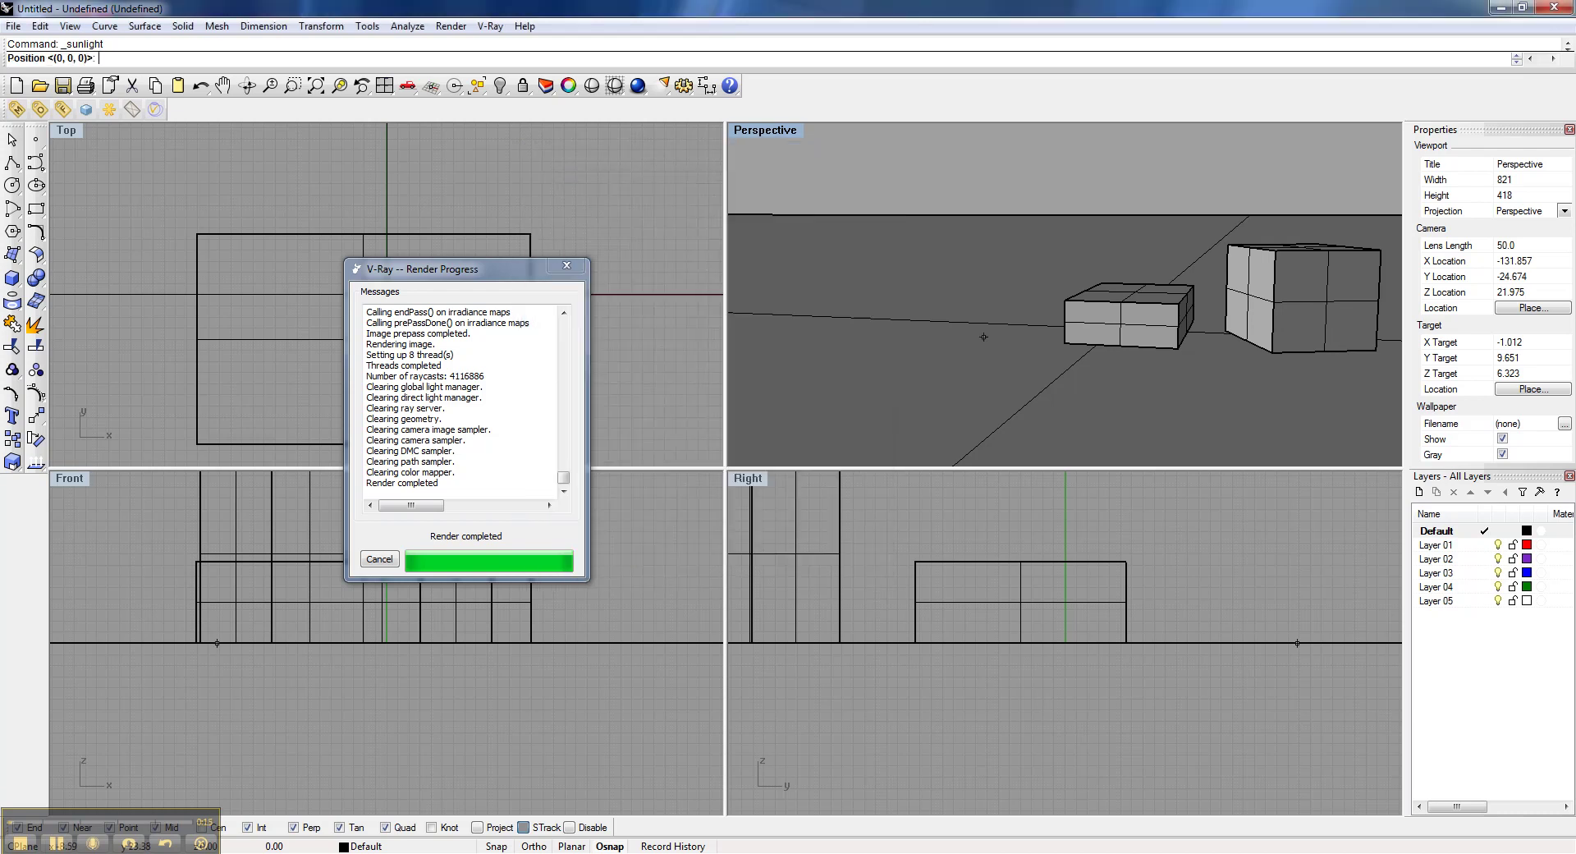
{"action": "right_click", "coordinate": [967, 297]}
Drag the new sun light well off to the side of the two boxes.
{"action": "right_click_drag", "start_coordinate": [967, 297], "coordinate": [1047, 266]}
{"action": "left_click", "coordinate": [823, 310]}
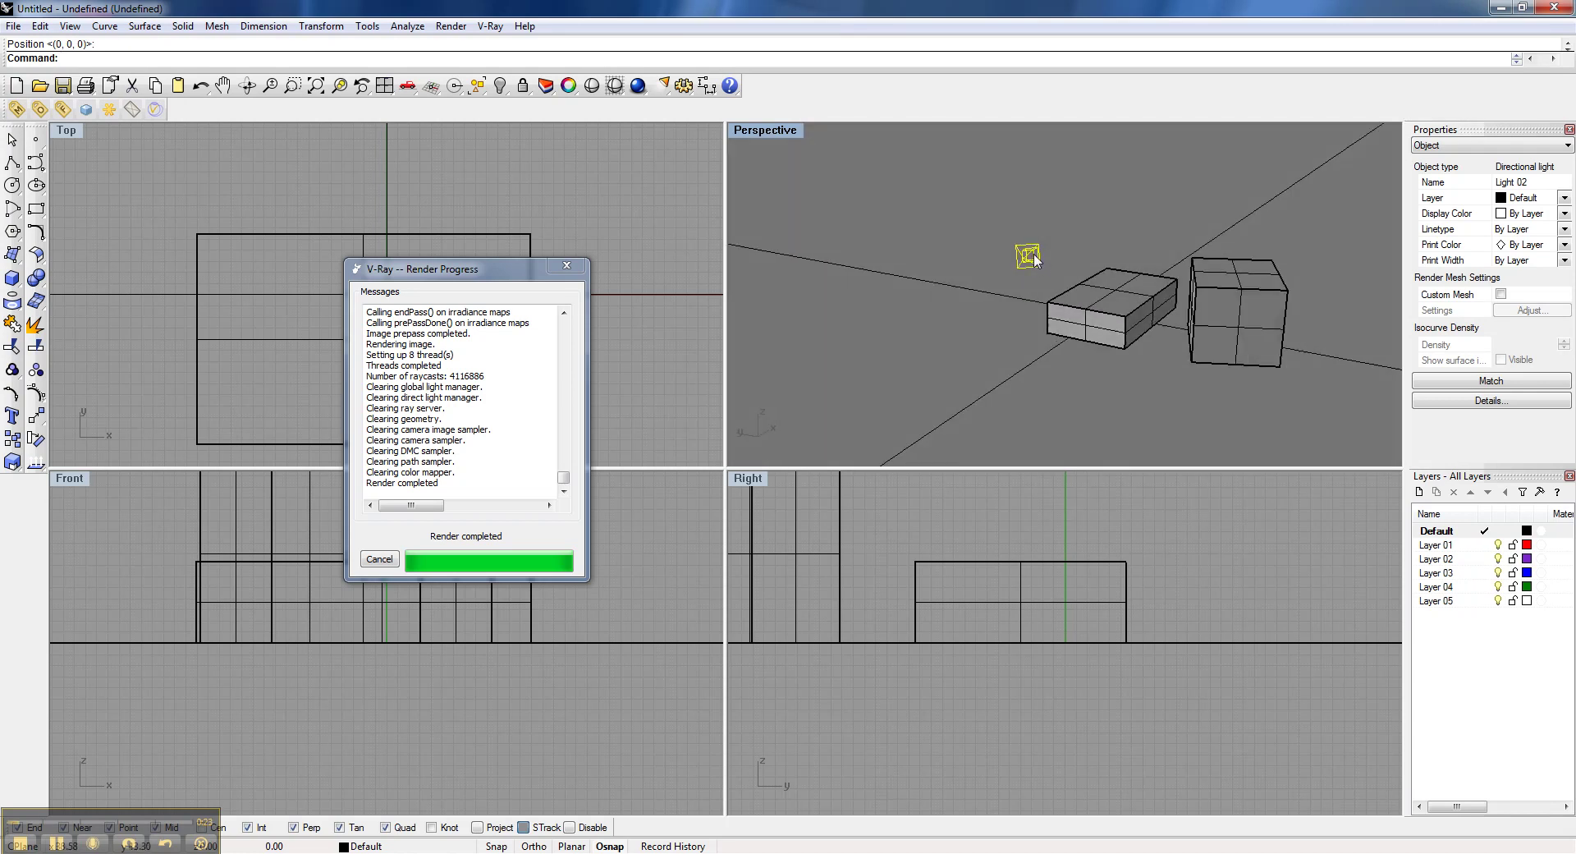
{"action": "left_click_drag", "start_coordinate": [1036, 261], "coordinate": [1322, 386]}
{"action": "right_click_drag", "start_coordinate": [1231, 312], "coordinate": [1026, 371]}
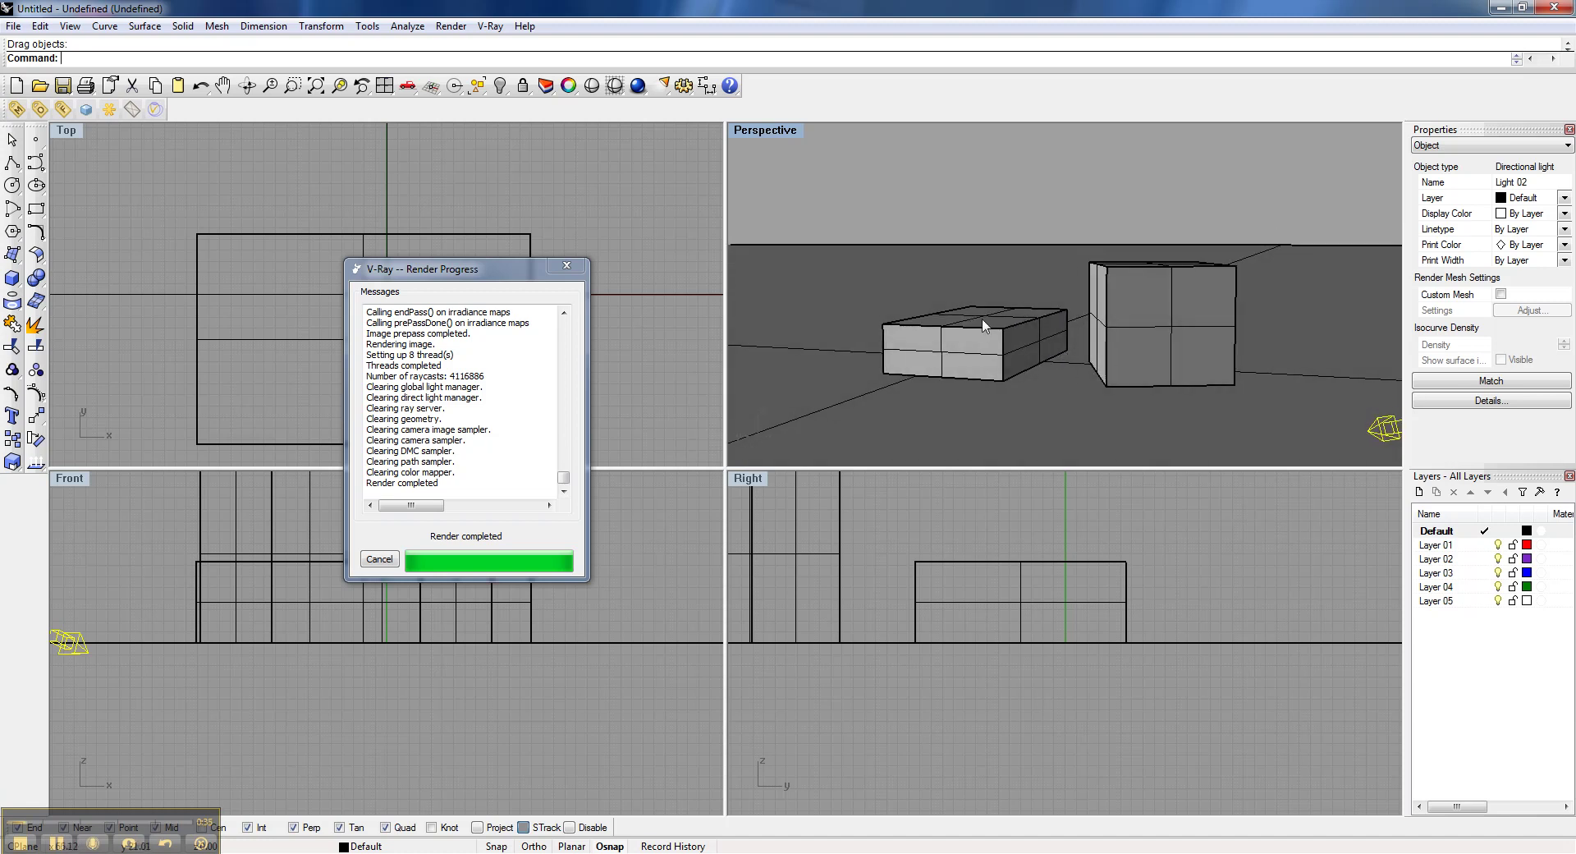
Orbit the Perspective view down low and in close so the two boxes fill the frame.
{"action": "left_click", "coordinate": [767, 131]}
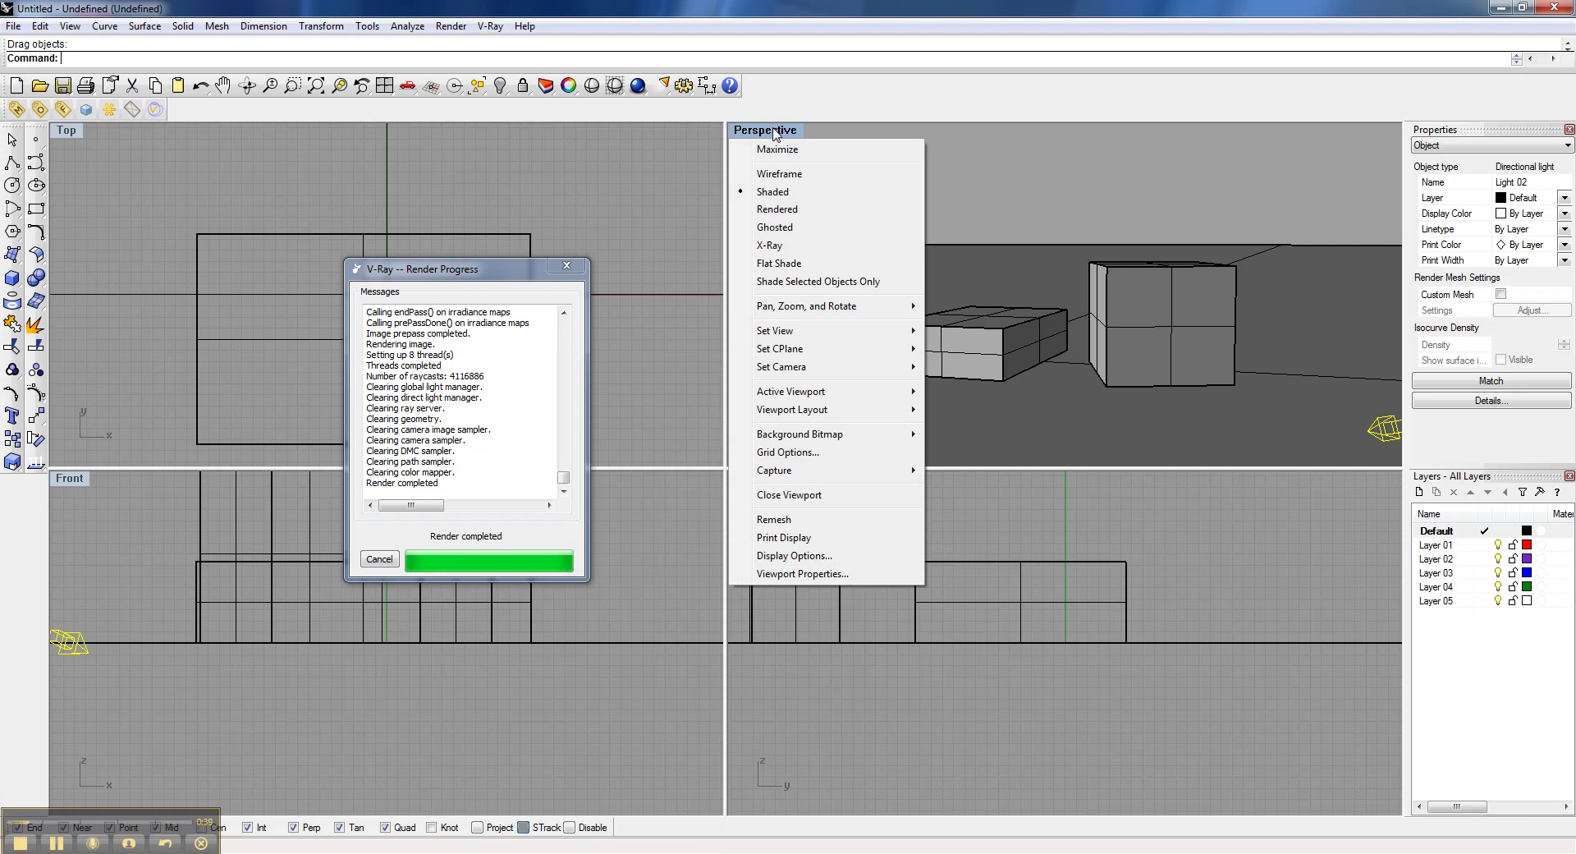
{"action": "left_click", "coordinate": [1060, 242]}
{"action": "right_click_drag", "start_coordinate": [1060, 242], "coordinate": [1028, 332]}
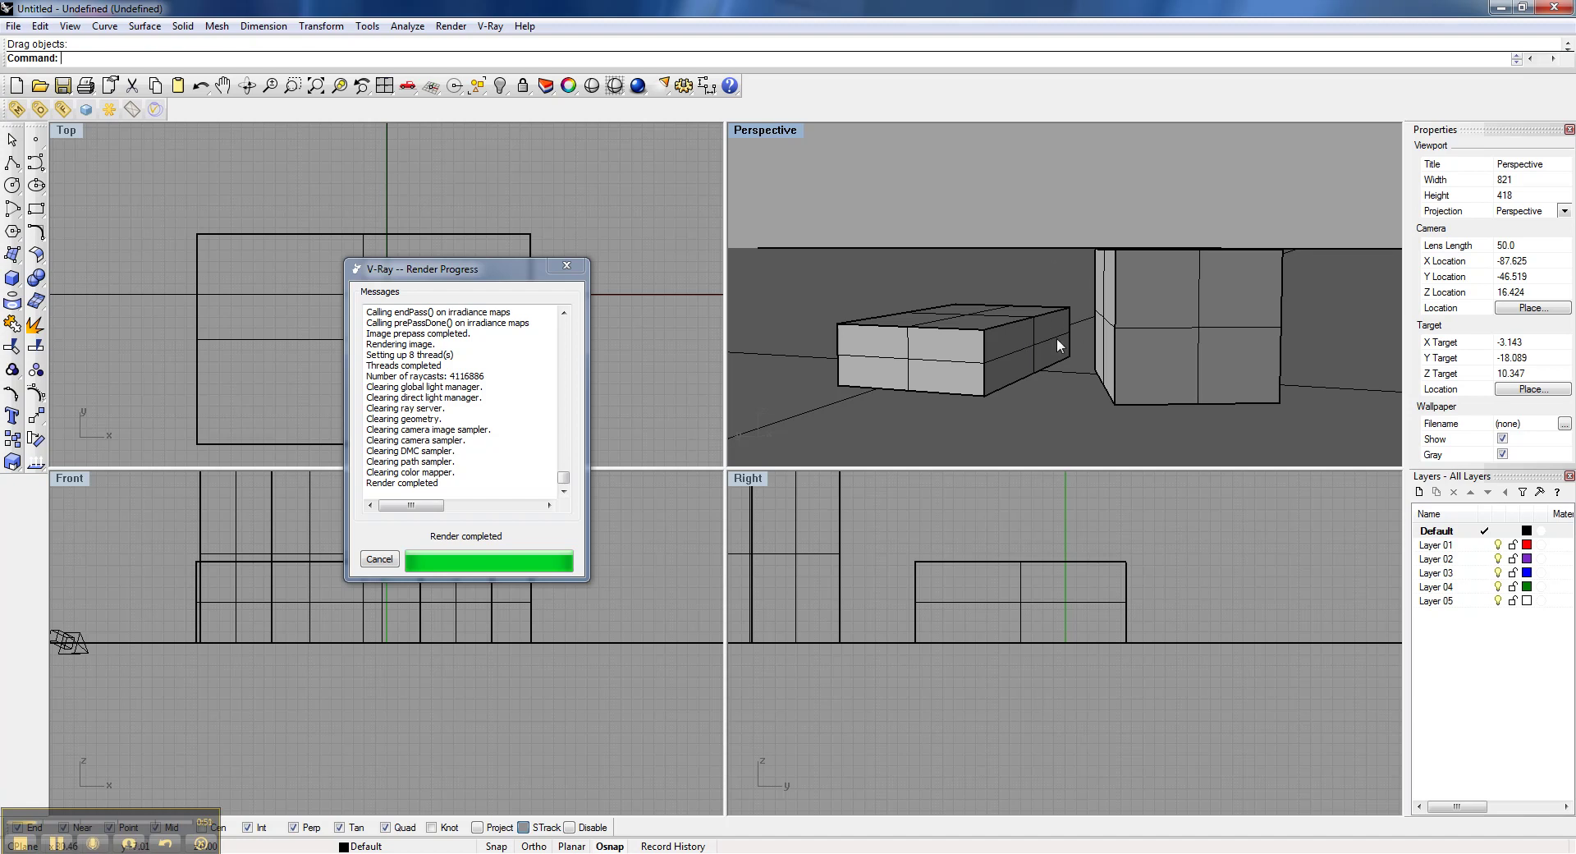
{"action": "mouse_move", "coordinate": [1027, 376]}
{"action": "right_mouse_down"}
{"action": "mouse_move", "coordinate": [1020, 345]}
{"action": "mouse_move", "coordinate": [1044, 369]}
{"action": "right_mouse_up"}
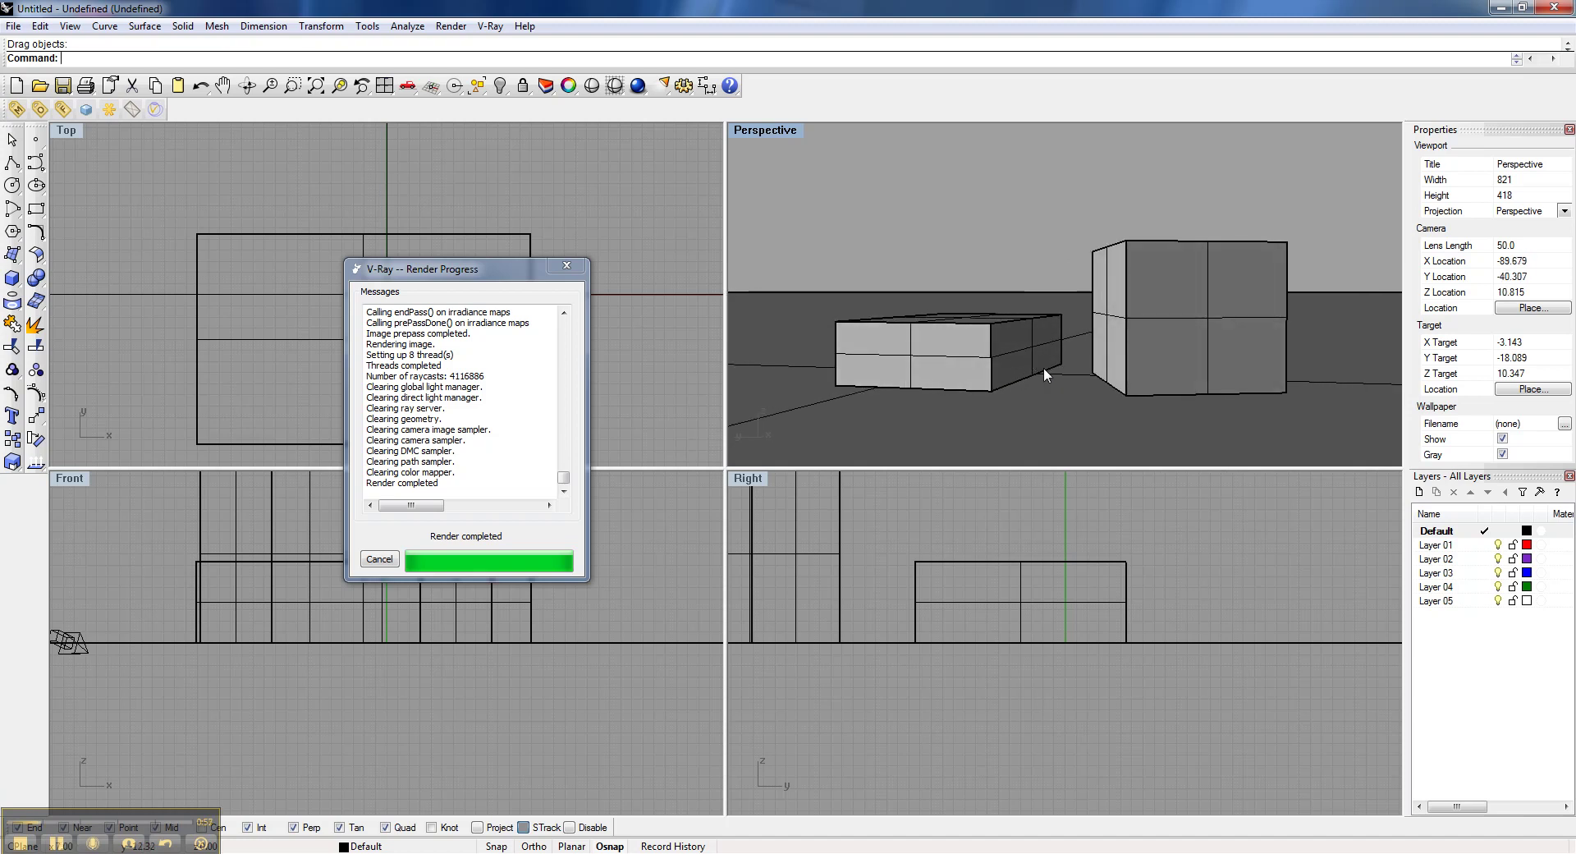
{"action": "right_click_drag", "start_coordinate": [1052, 358], "coordinate": [885, 186]}
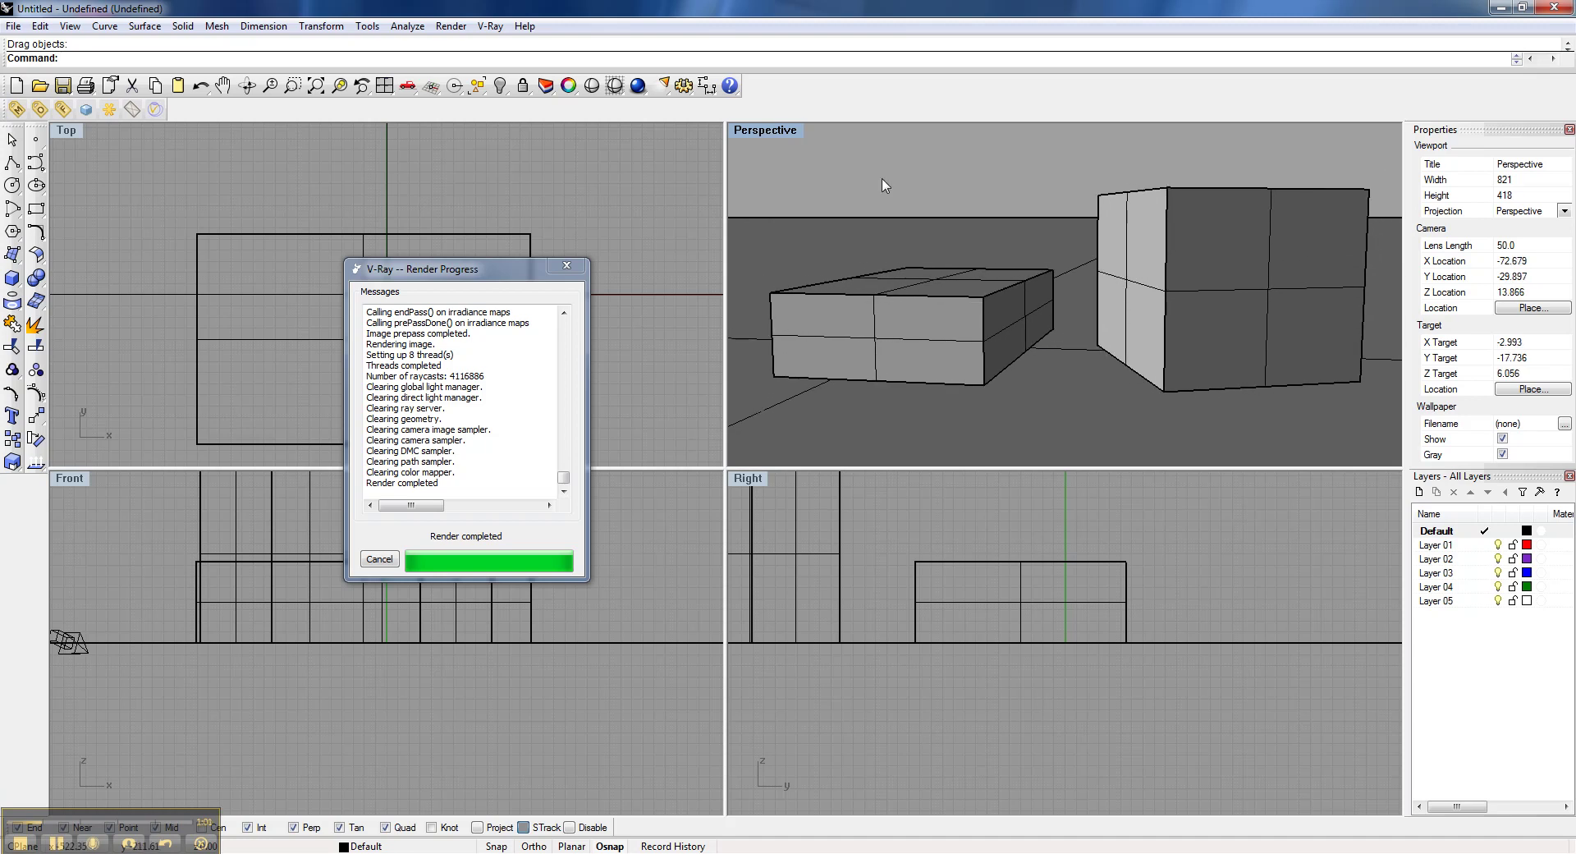
{"action": "left_click", "coordinate": [786, 132]}
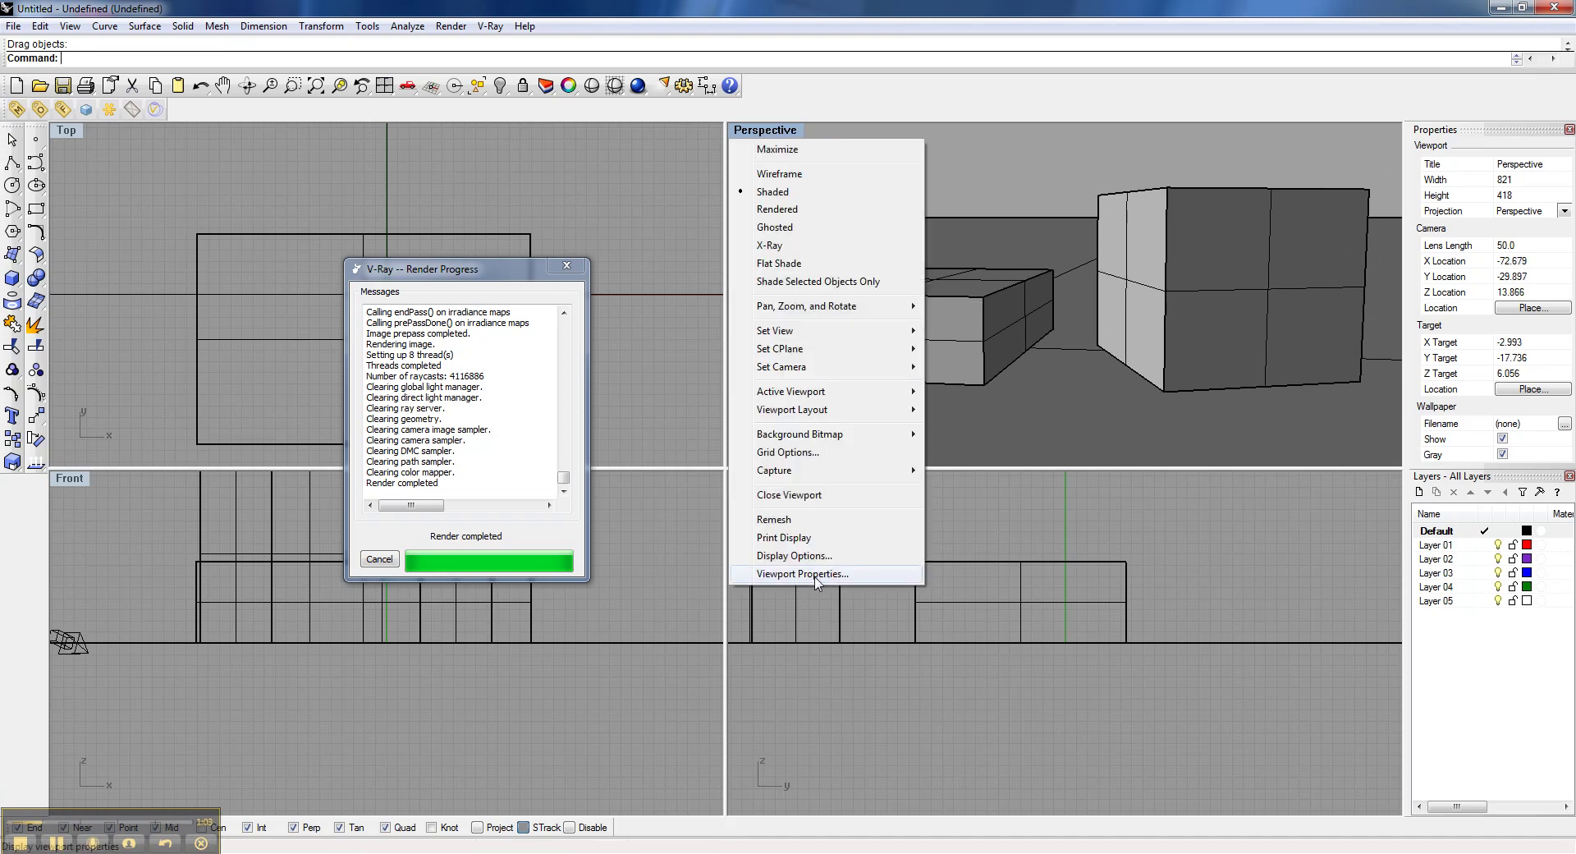
Set the Perspective lens length to 32 mm and move the camera closer to the boxes.
{"action": "left_click", "coordinate": [817, 573]}
{"action": "left_click_drag", "start_coordinate": [727, 262], "coordinate": [509, 266]}
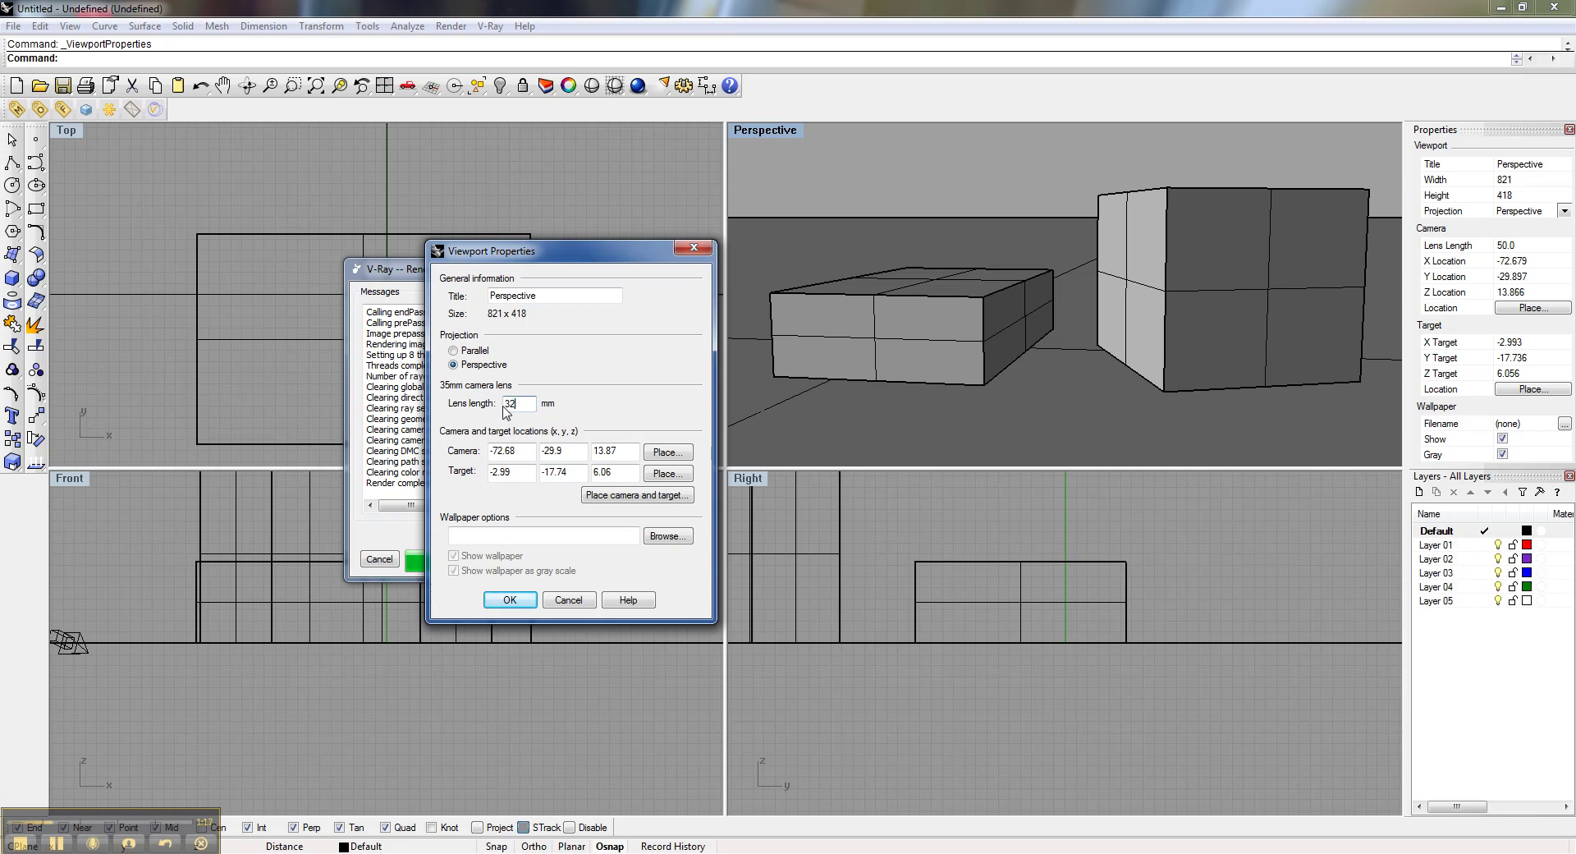
{"action": "left_click", "coordinate": [511, 600]}
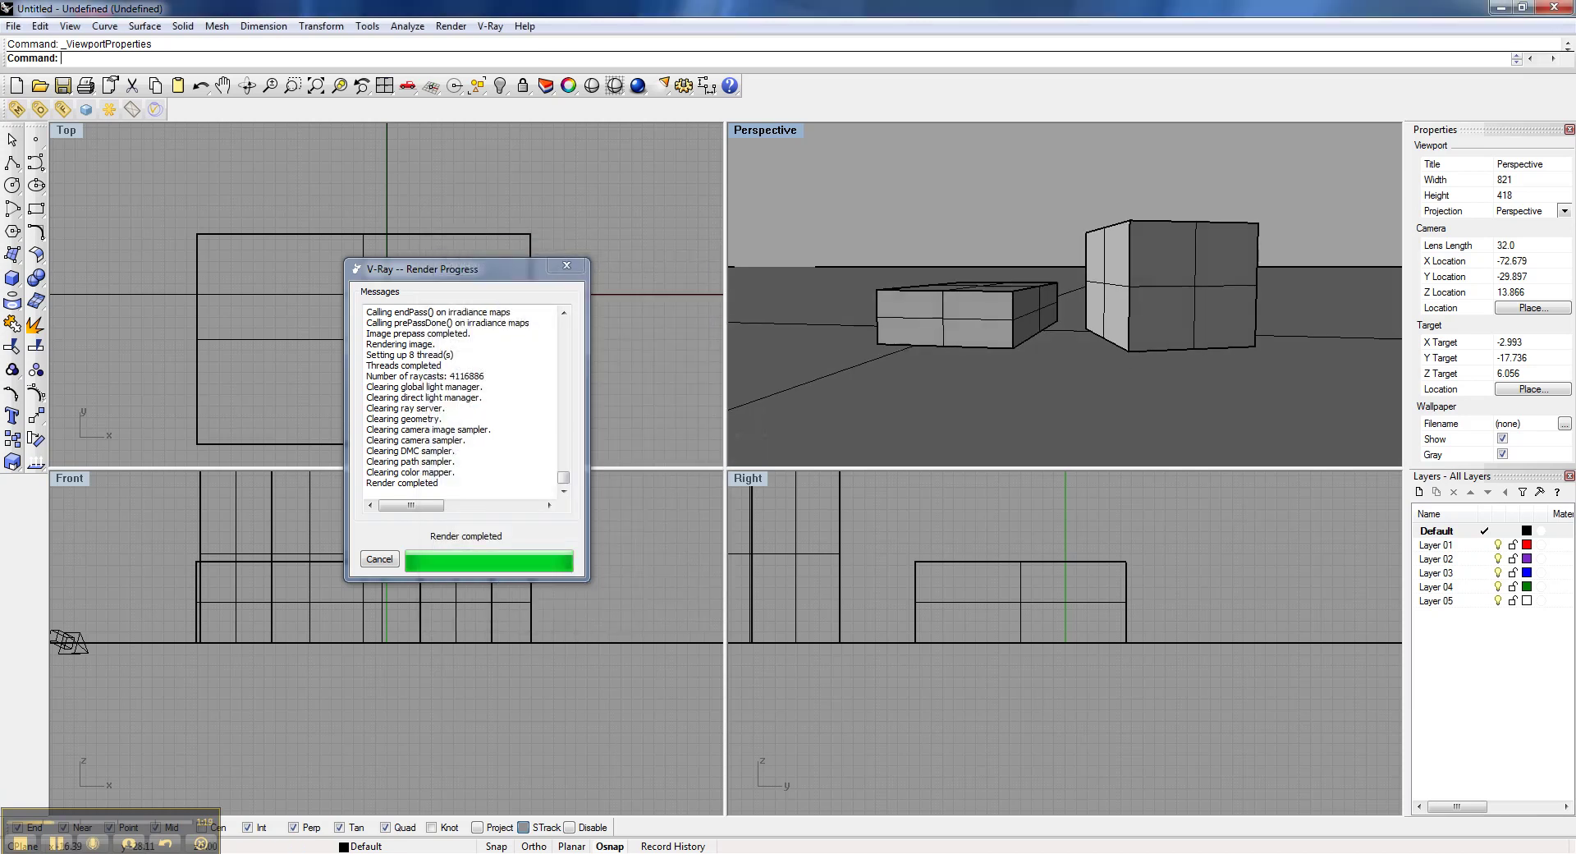
{"action": "right_click_drag", "start_coordinate": [1068, 345], "coordinate": [1000, 325]}
Change the Perspective lens length further down to 18 mm.
{"action": "left_click", "coordinate": [762, 134]}
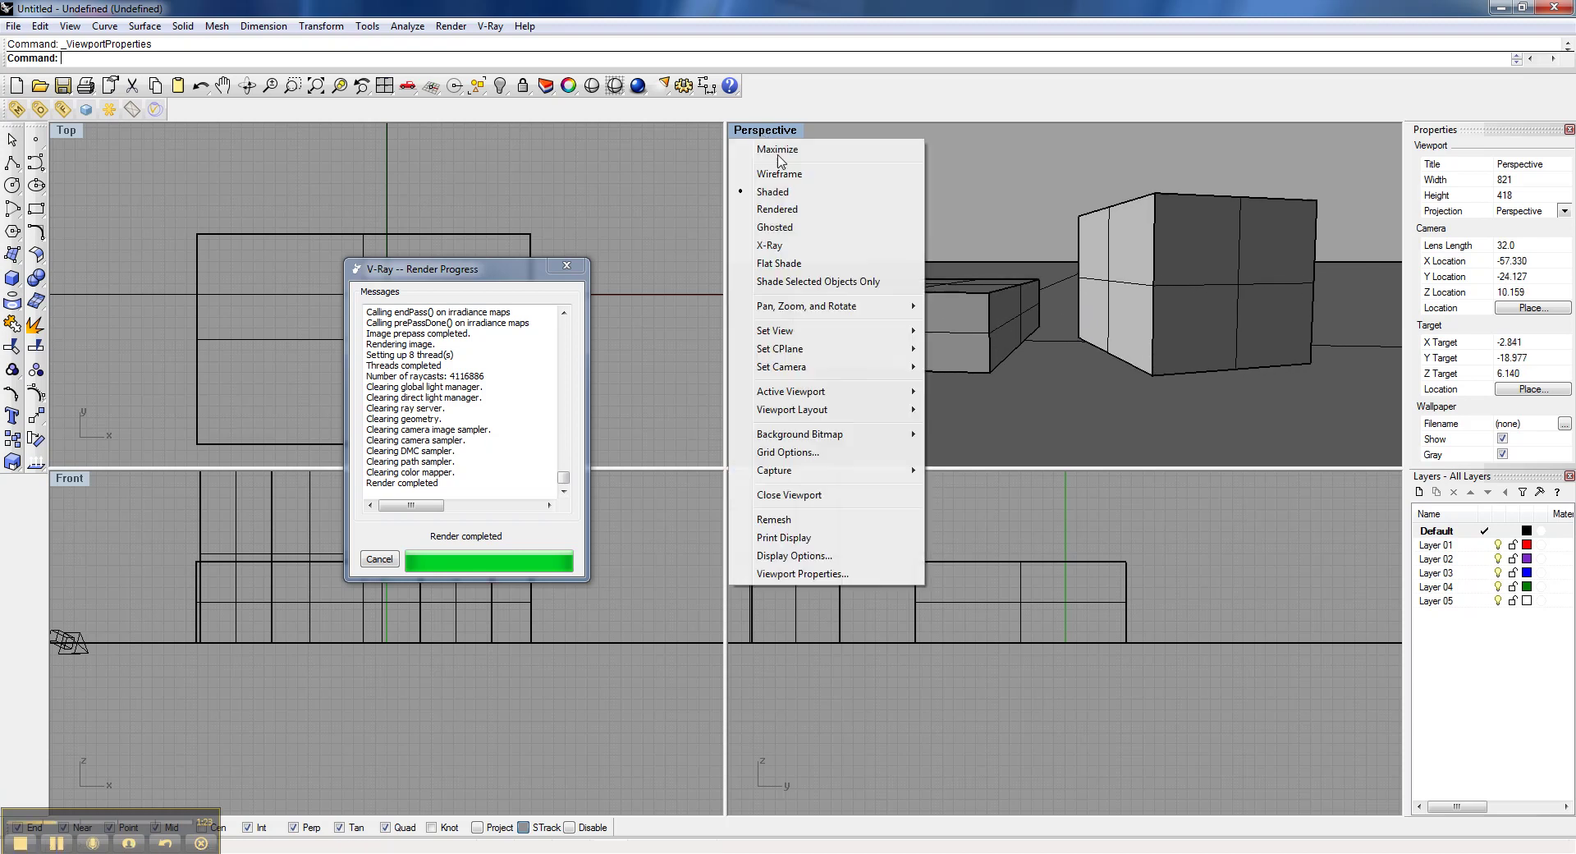
{"action": "left_click", "coordinate": [809, 672]}
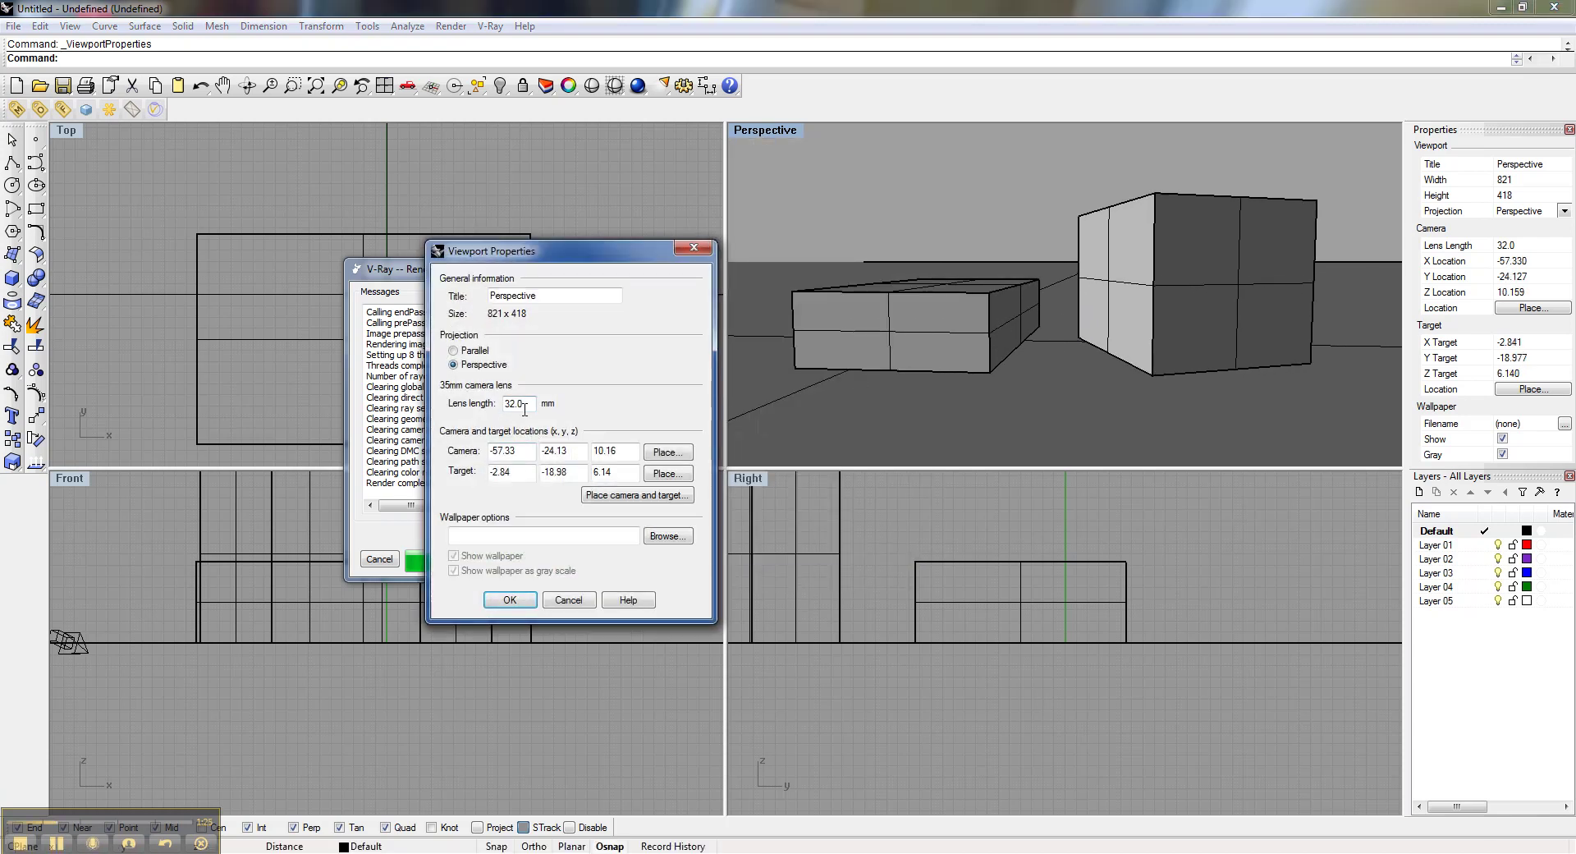
{"action": "type", "text": "18"}
{"action": "left_click", "coordinate": [509, 599]}
{"action": "scroll", "coordinate": [1125, 332], "scroll_direction": "up", "scroll_amount": 3}
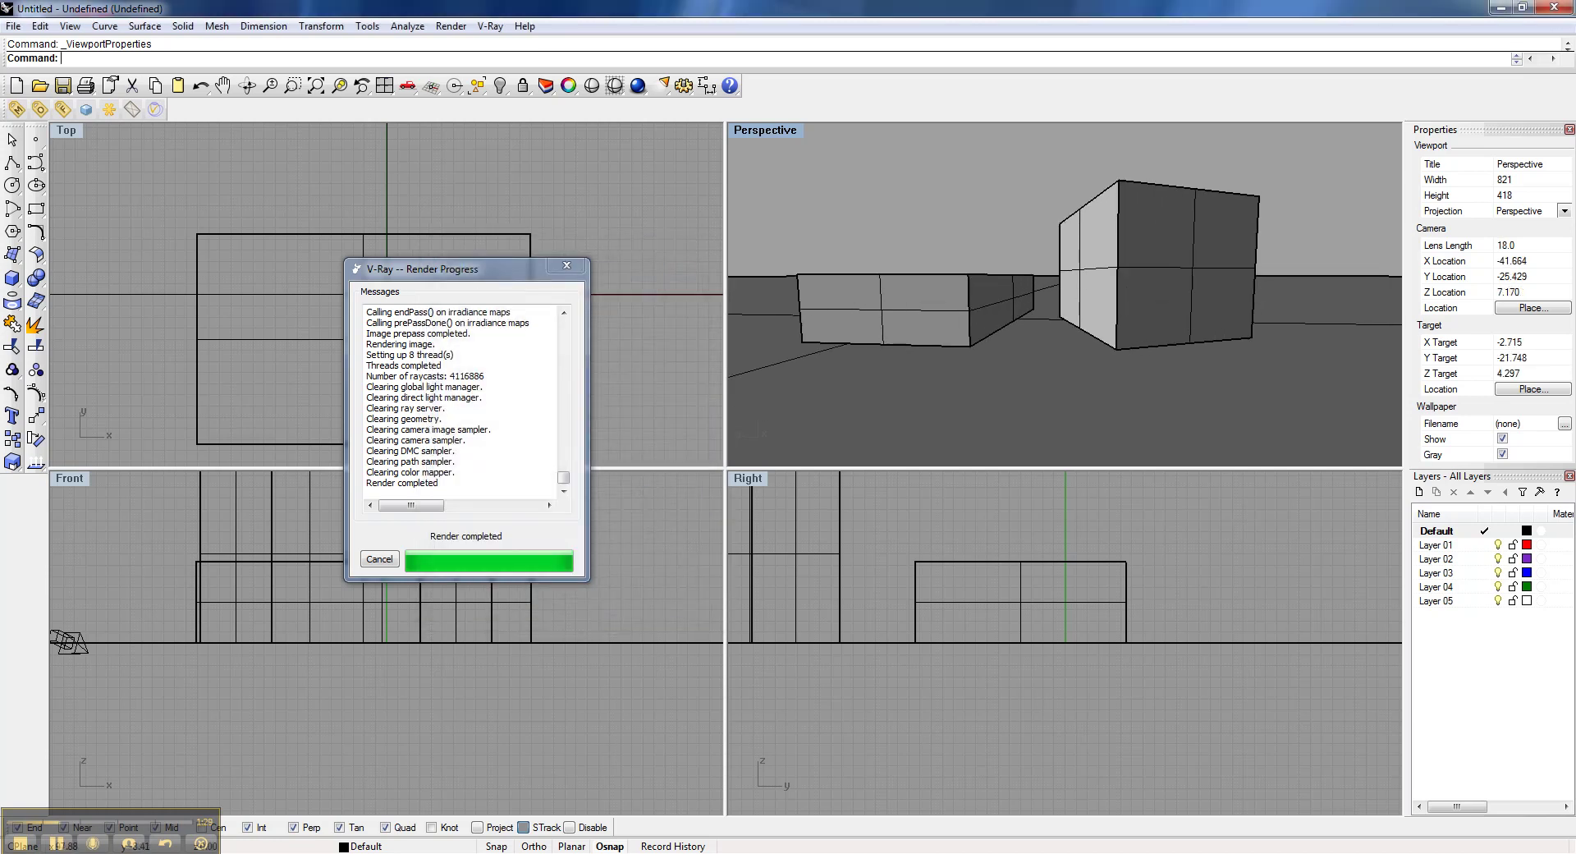
Raise the viewpoint, set a 24 mm lens length, and reframe both boxes.
{"action": "scroll", "coordinate": [1100, 290], "scroll_direction": "up", "scroll_amount": 4}
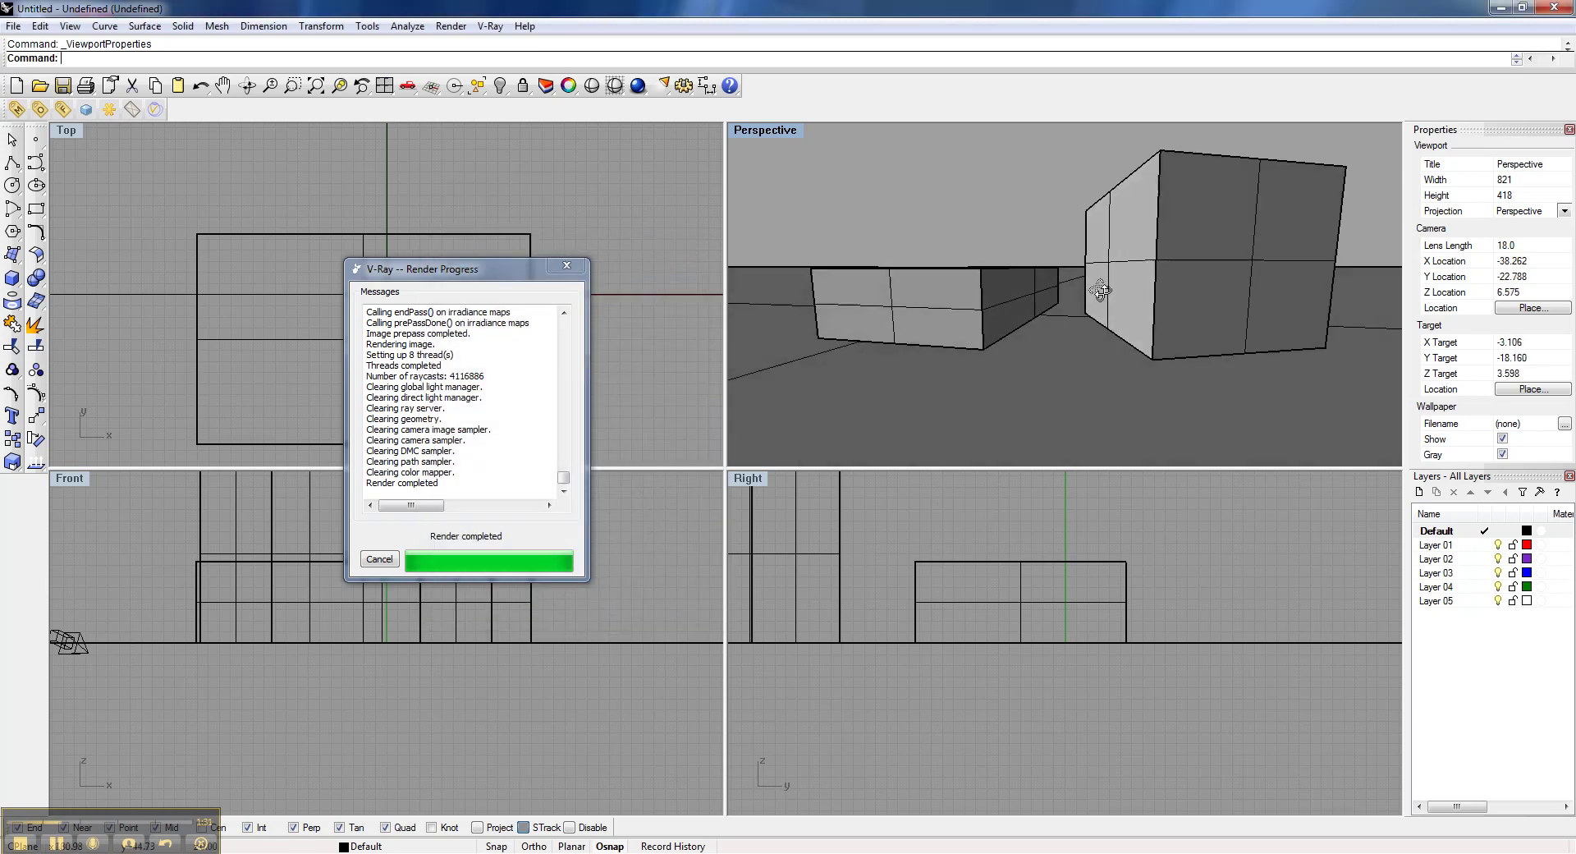
{"action": "right_click_drag", "start_coordinate": [1101, 290], "coordinate": [1036, 298]}
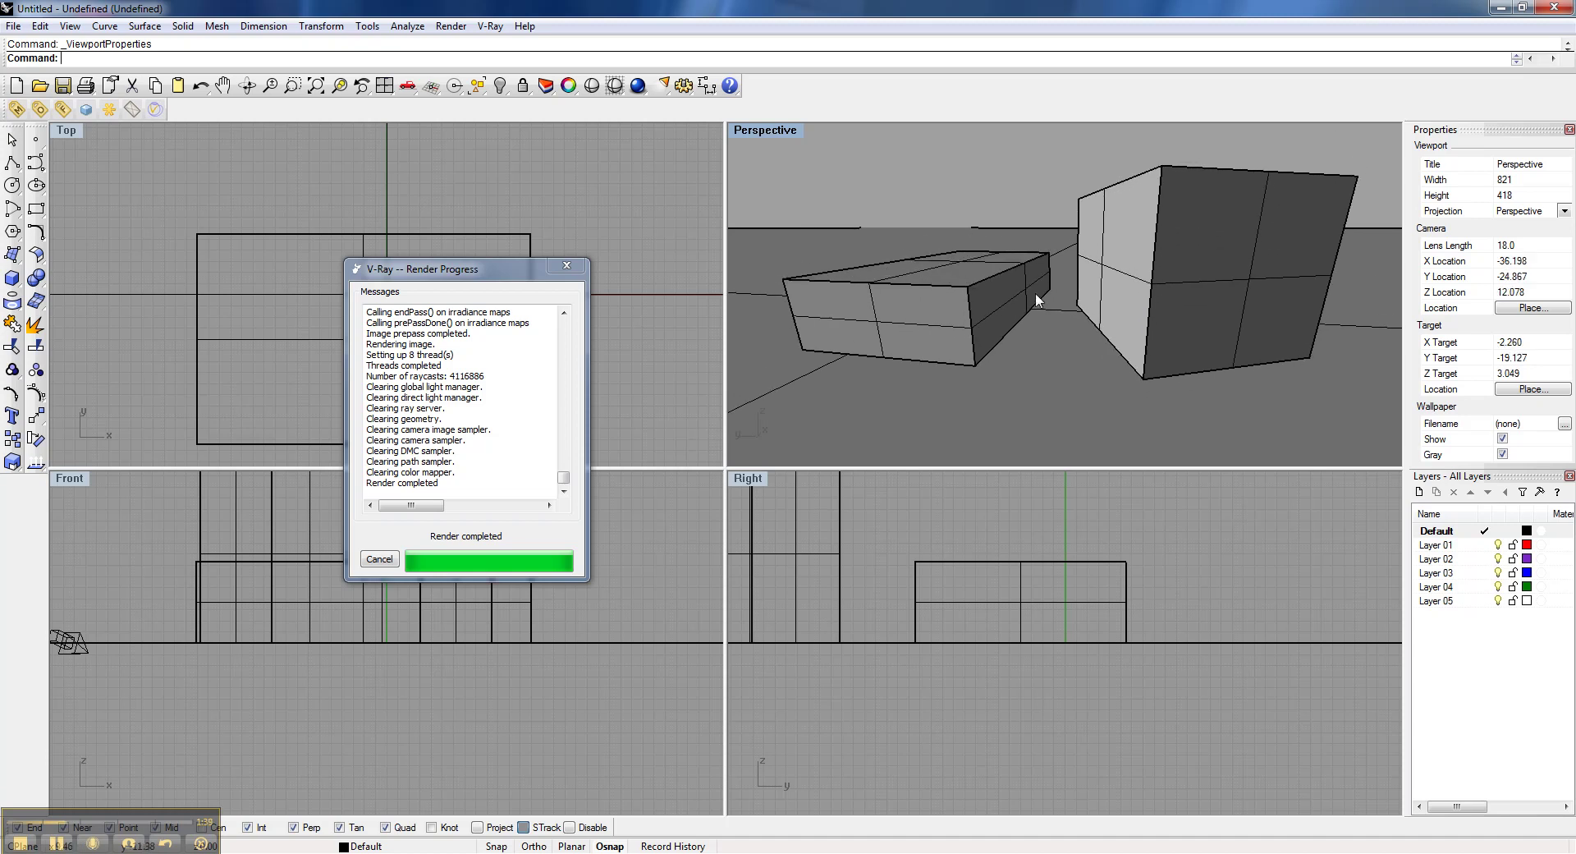
{"action": "right_click_drag", "start_coordinate": [1037, 300], "coordinate": [1047, 275]}
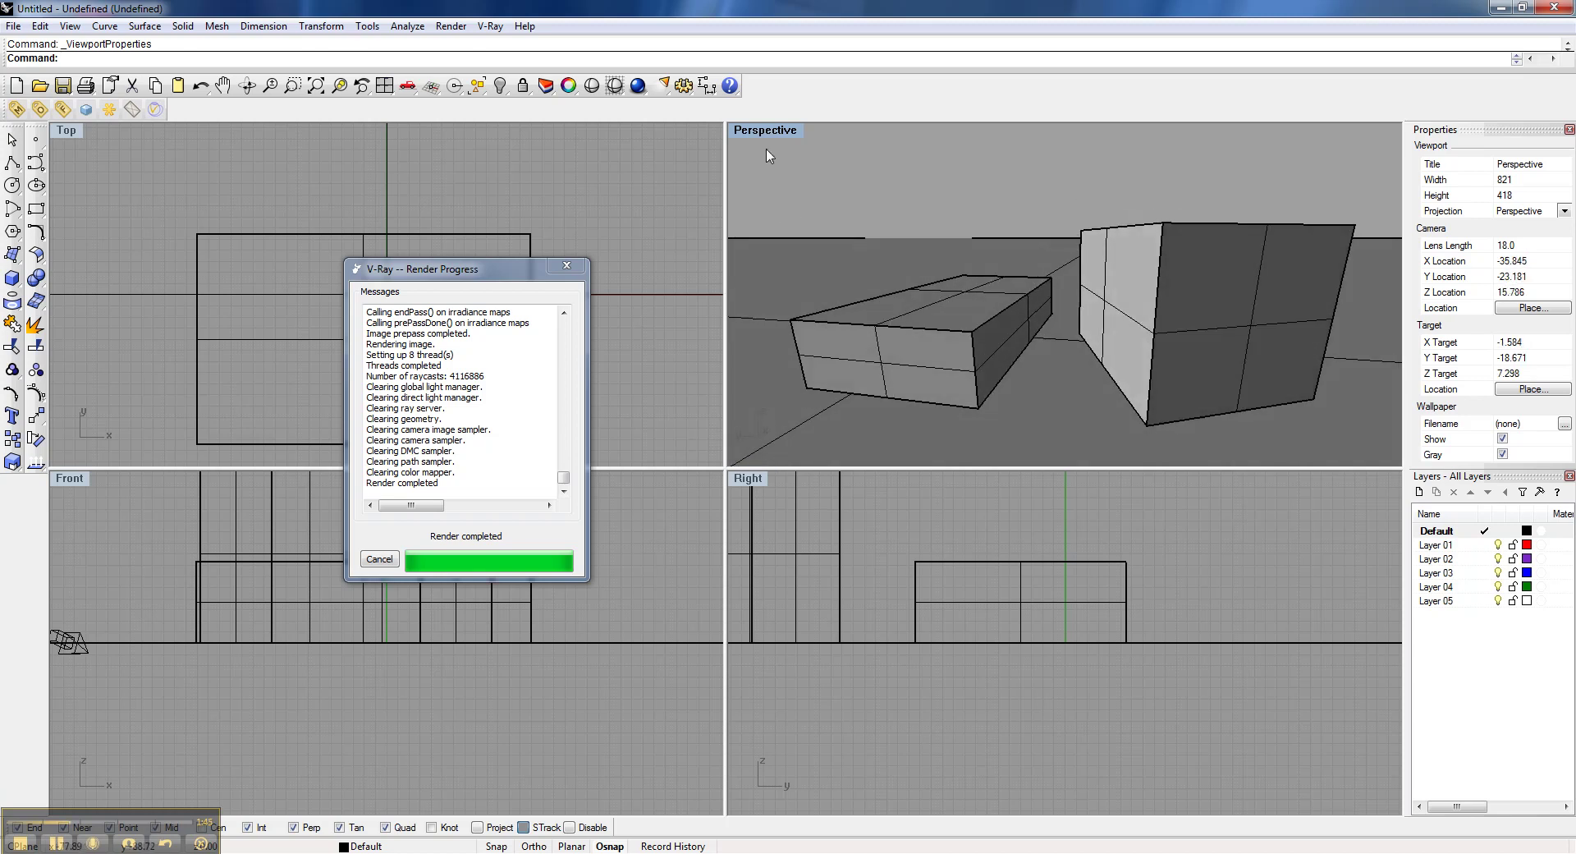
{"action": "left_click", "coordinate": [768, 131]}
{"action": "left_click", "coordinate": [804, 575]}
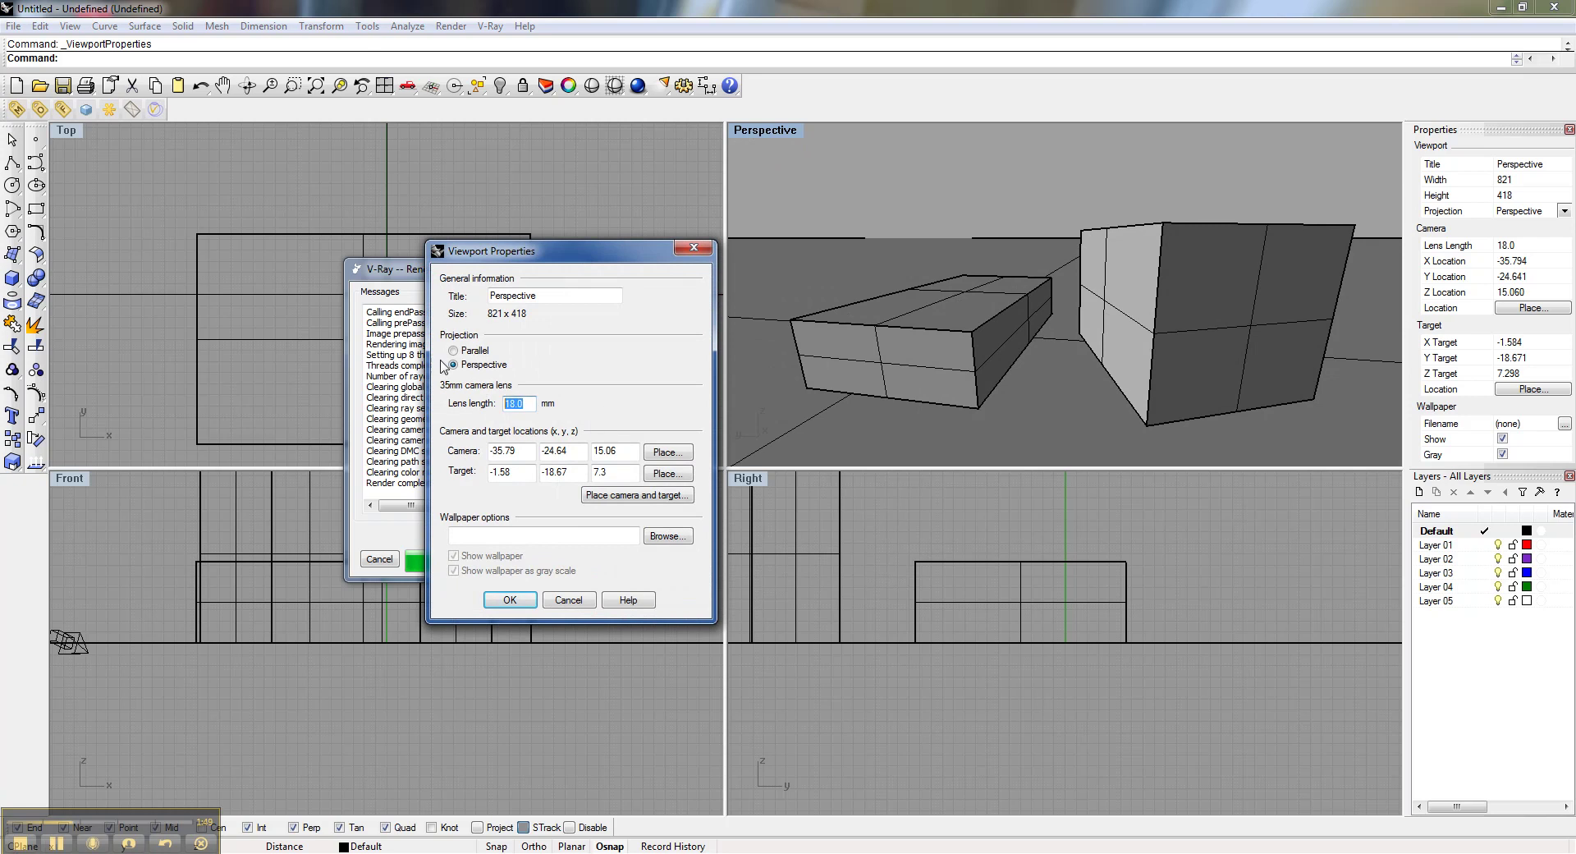
{"action": "type", "text": "24"}
{"action": "left_click", "coordinate": [509, 599]}
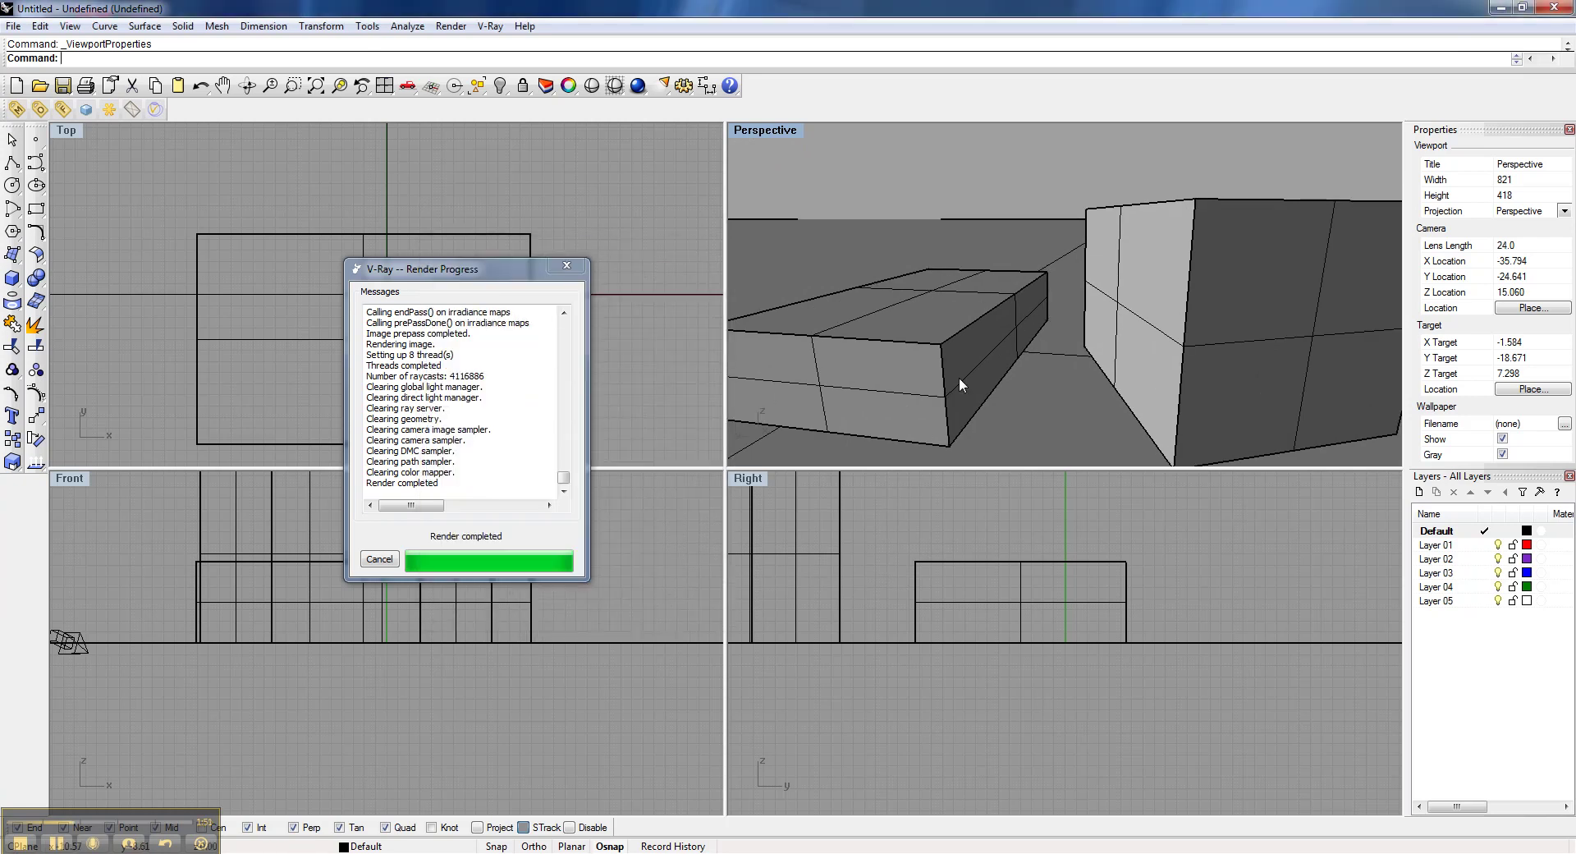
{"action": "right_click_drag", "start_coordinate": [959, 376], "coordinate": [1028, 255]}
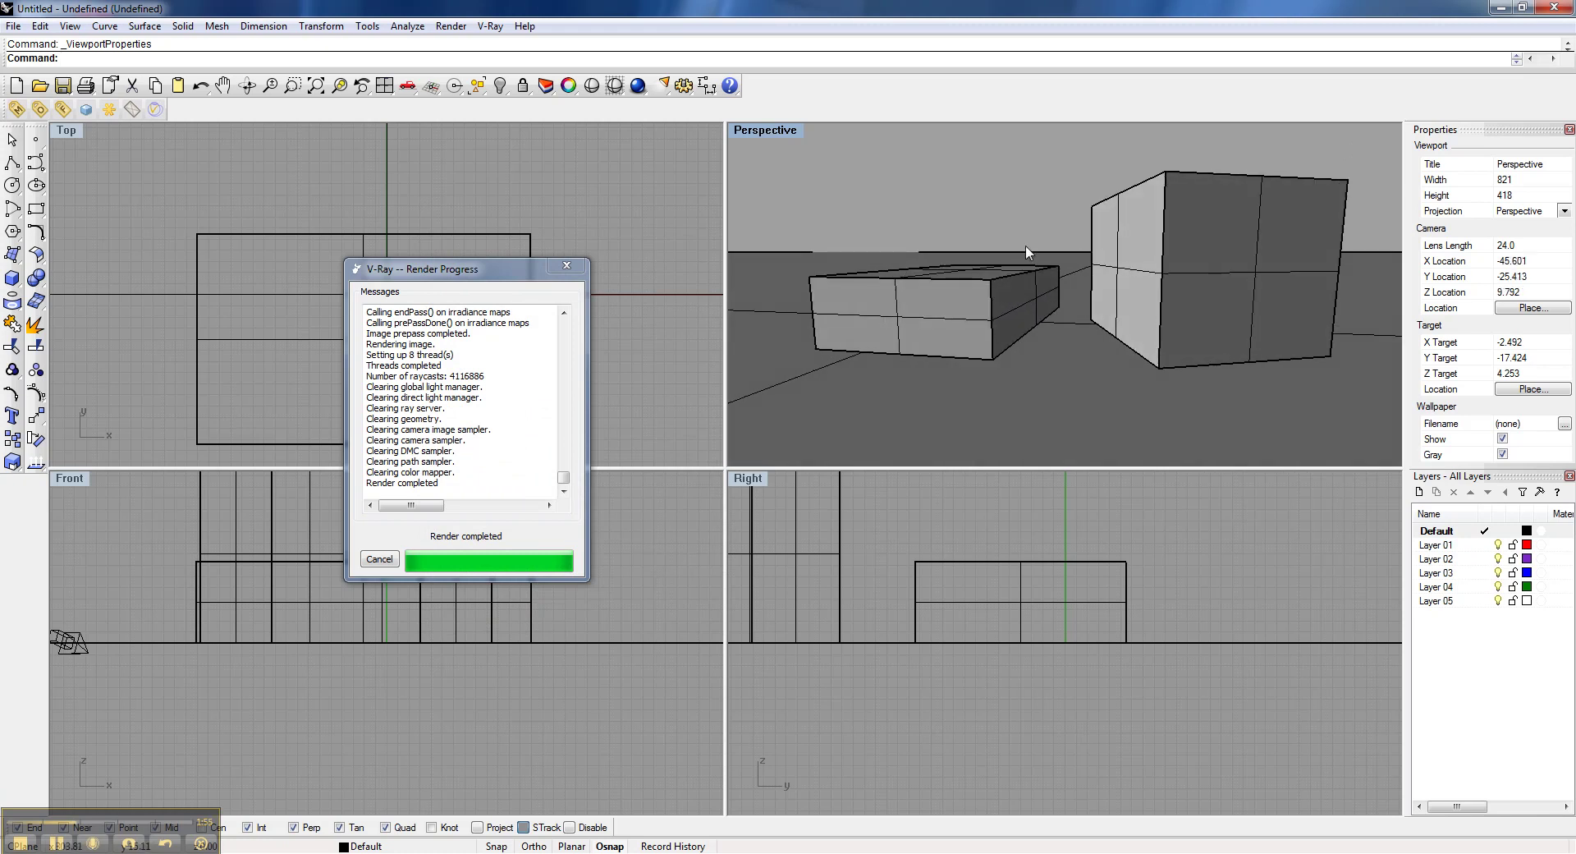
{"action": "left_click", "coordinate": [17, 108]}
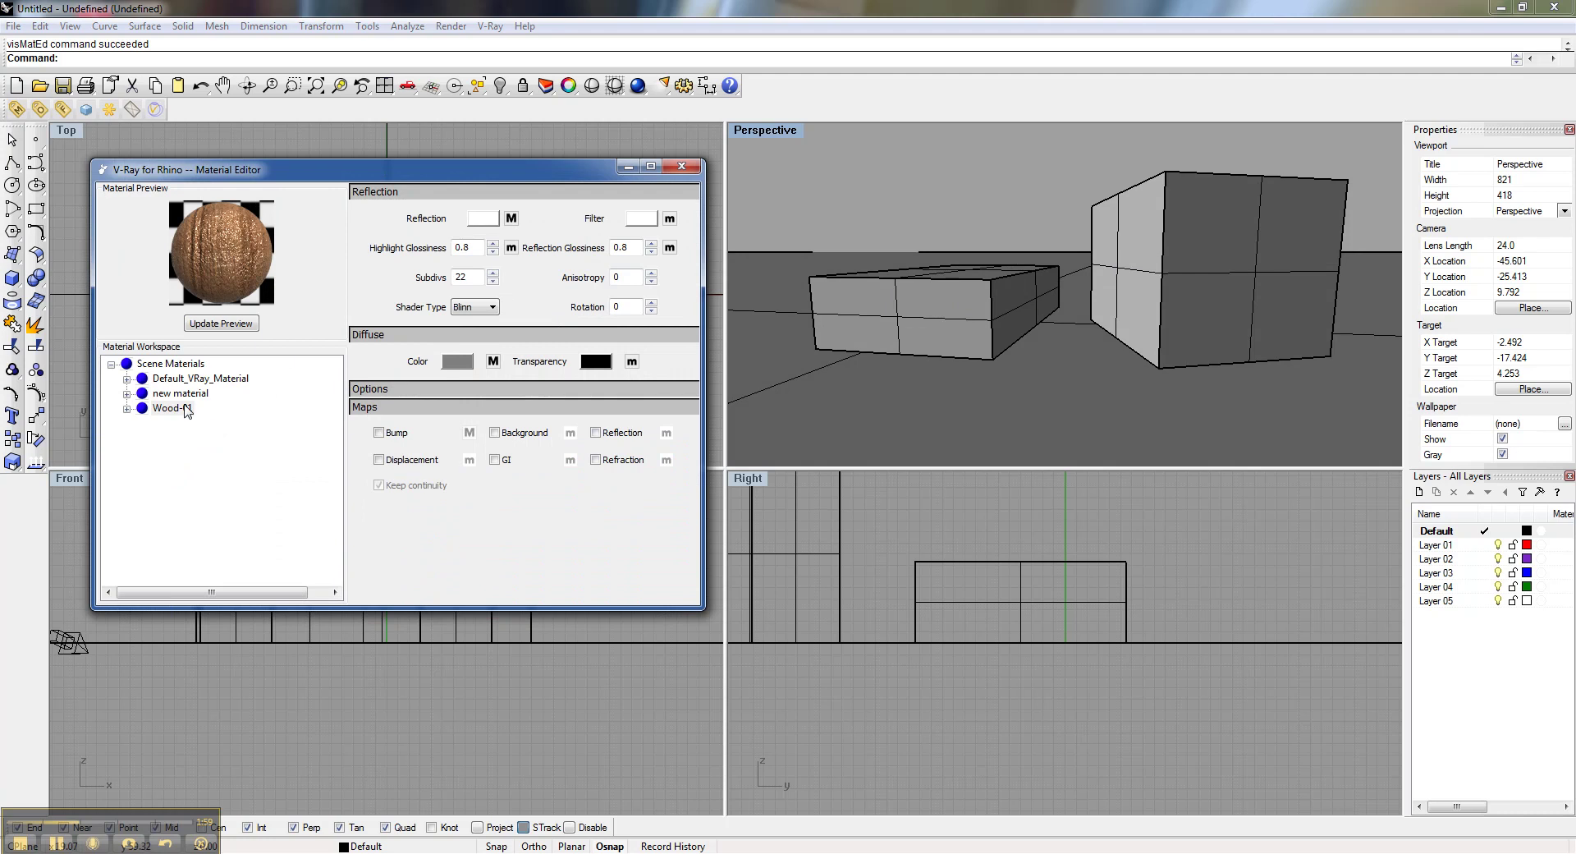
Import Porcelain\Porcelain White.vismat into the scene materials and apply it to the left low box.
{"action": "right_click", "coordinate": [184, 364]}
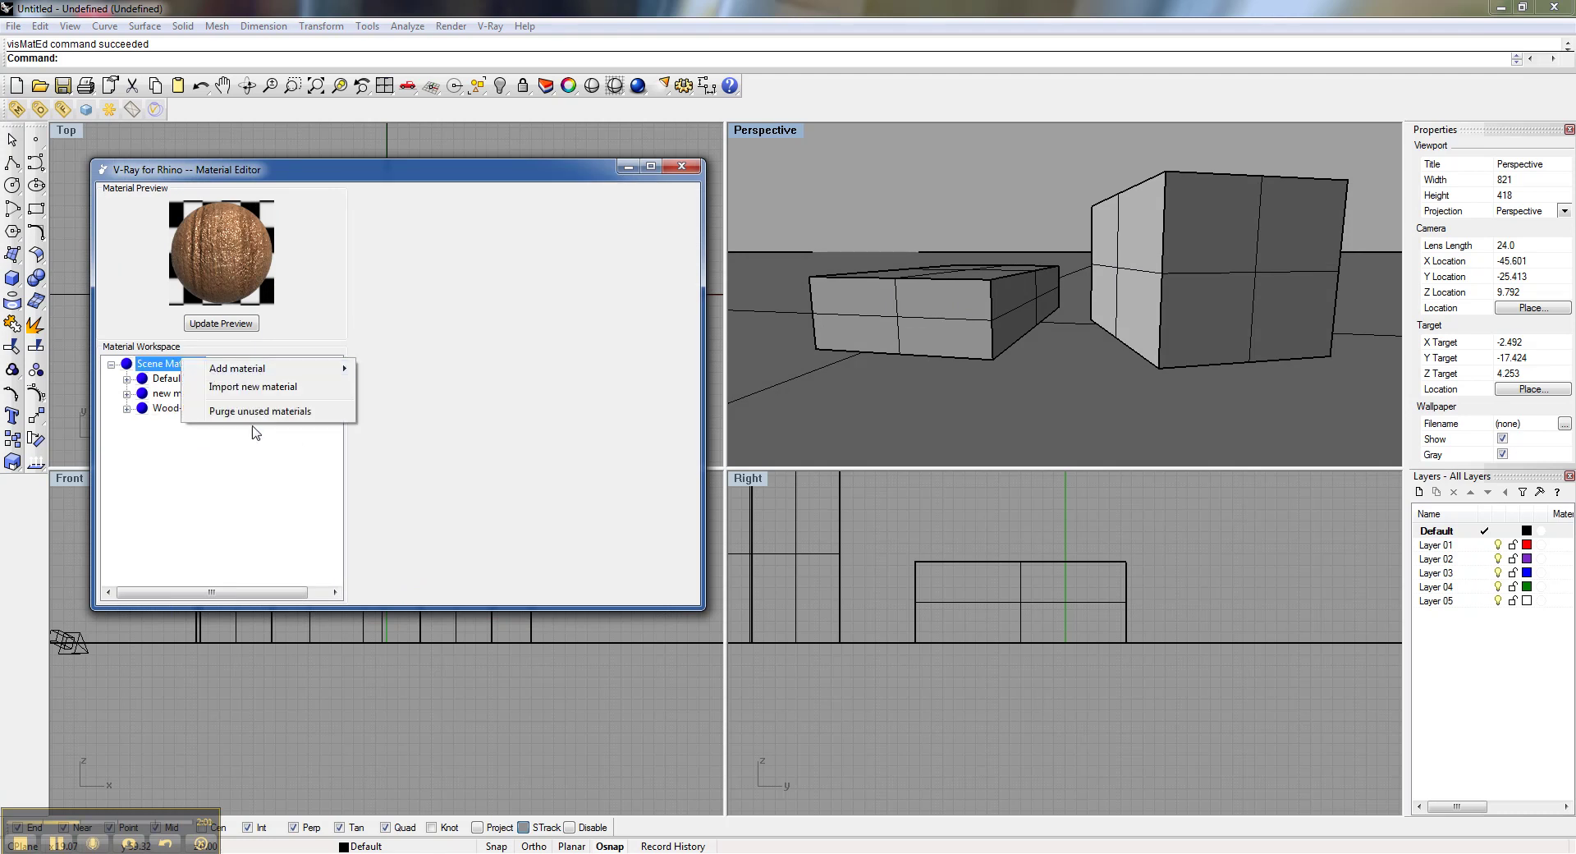
{"action": "left_click", "coordinate": [328, 388]}
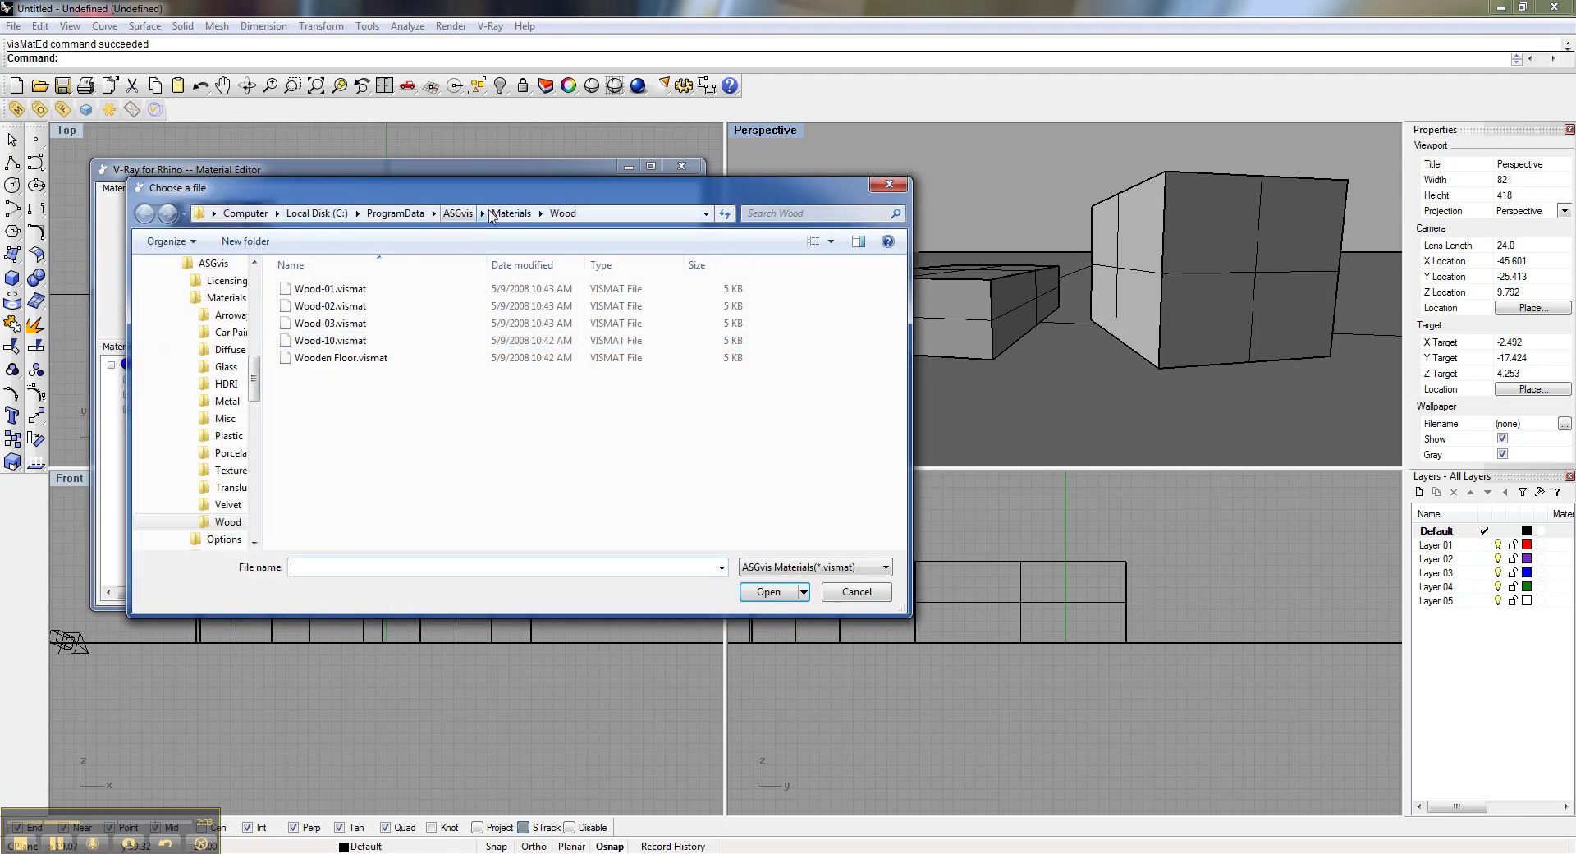
{"action": "left_click", "coordinate": [511, 213]}
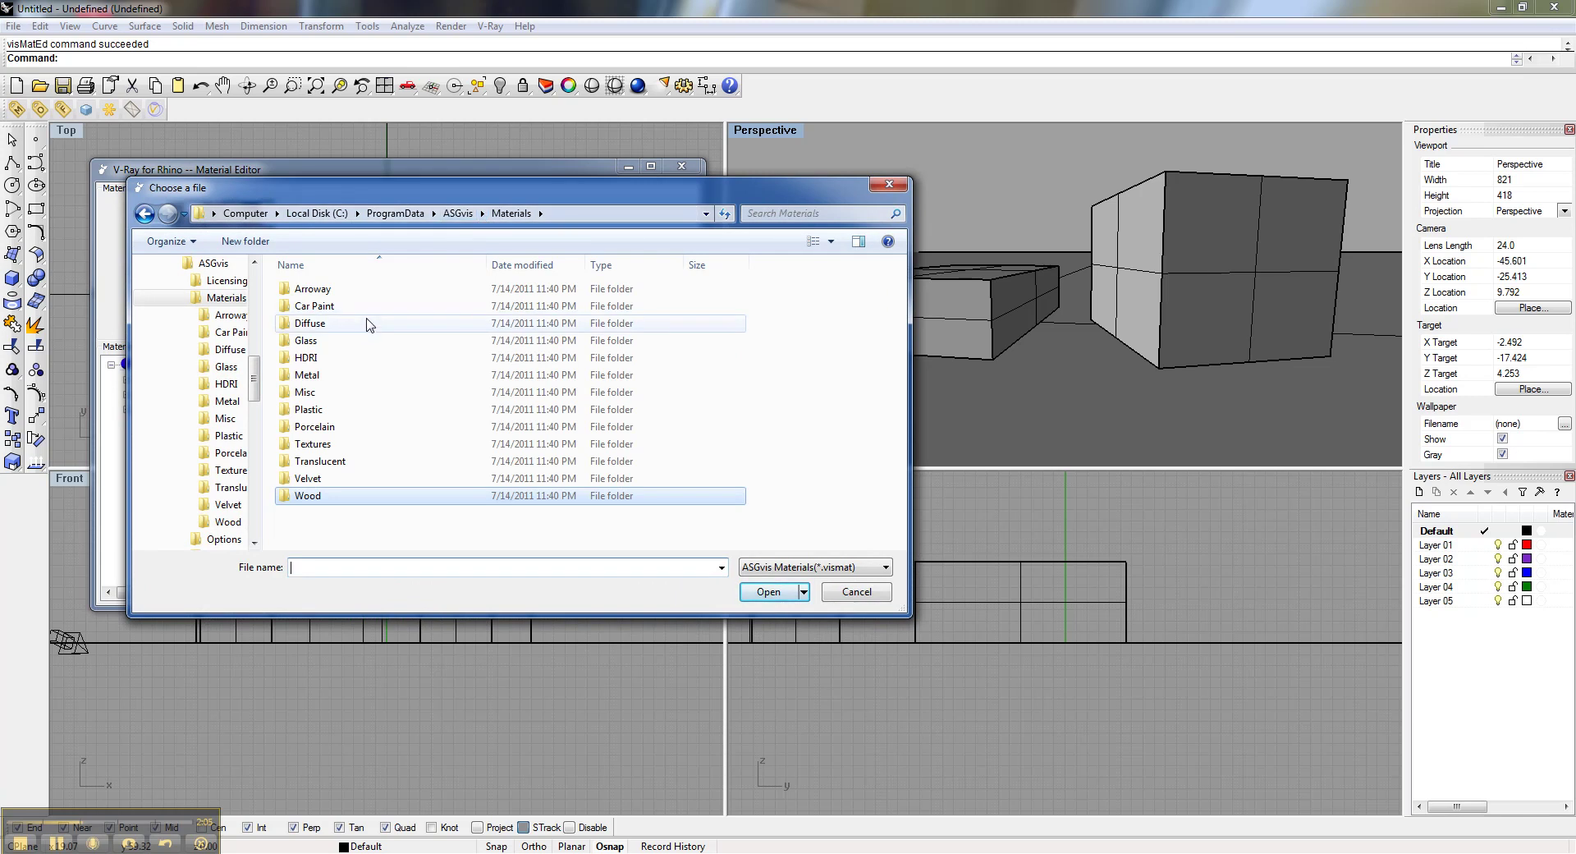
{"action": "double_click", "coordinate": [343, 427]}
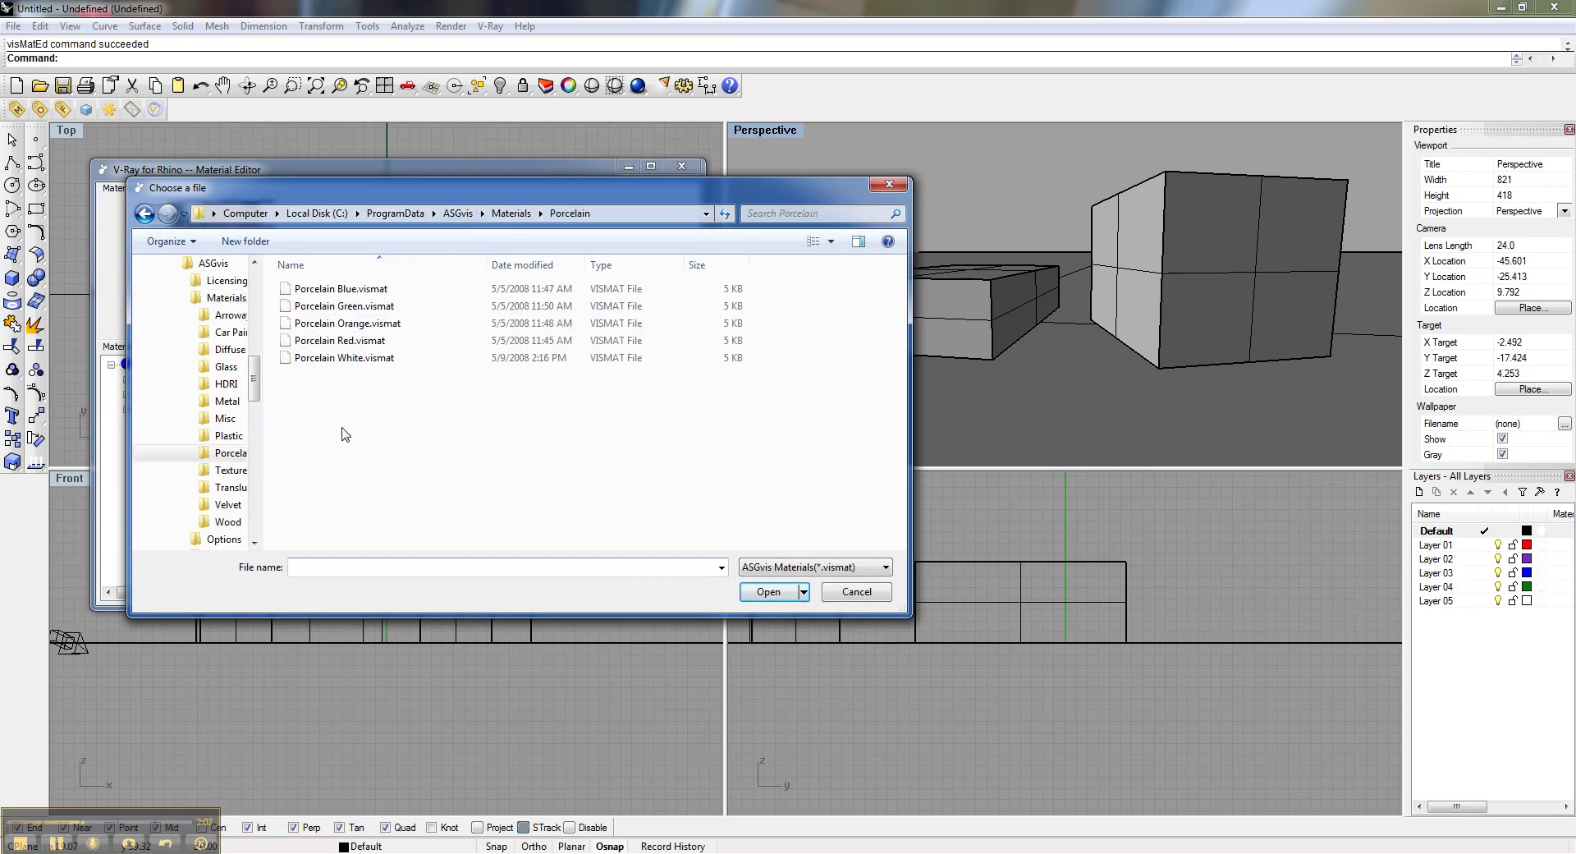
{"action": "double_click", "coordinate": [402, 359]}
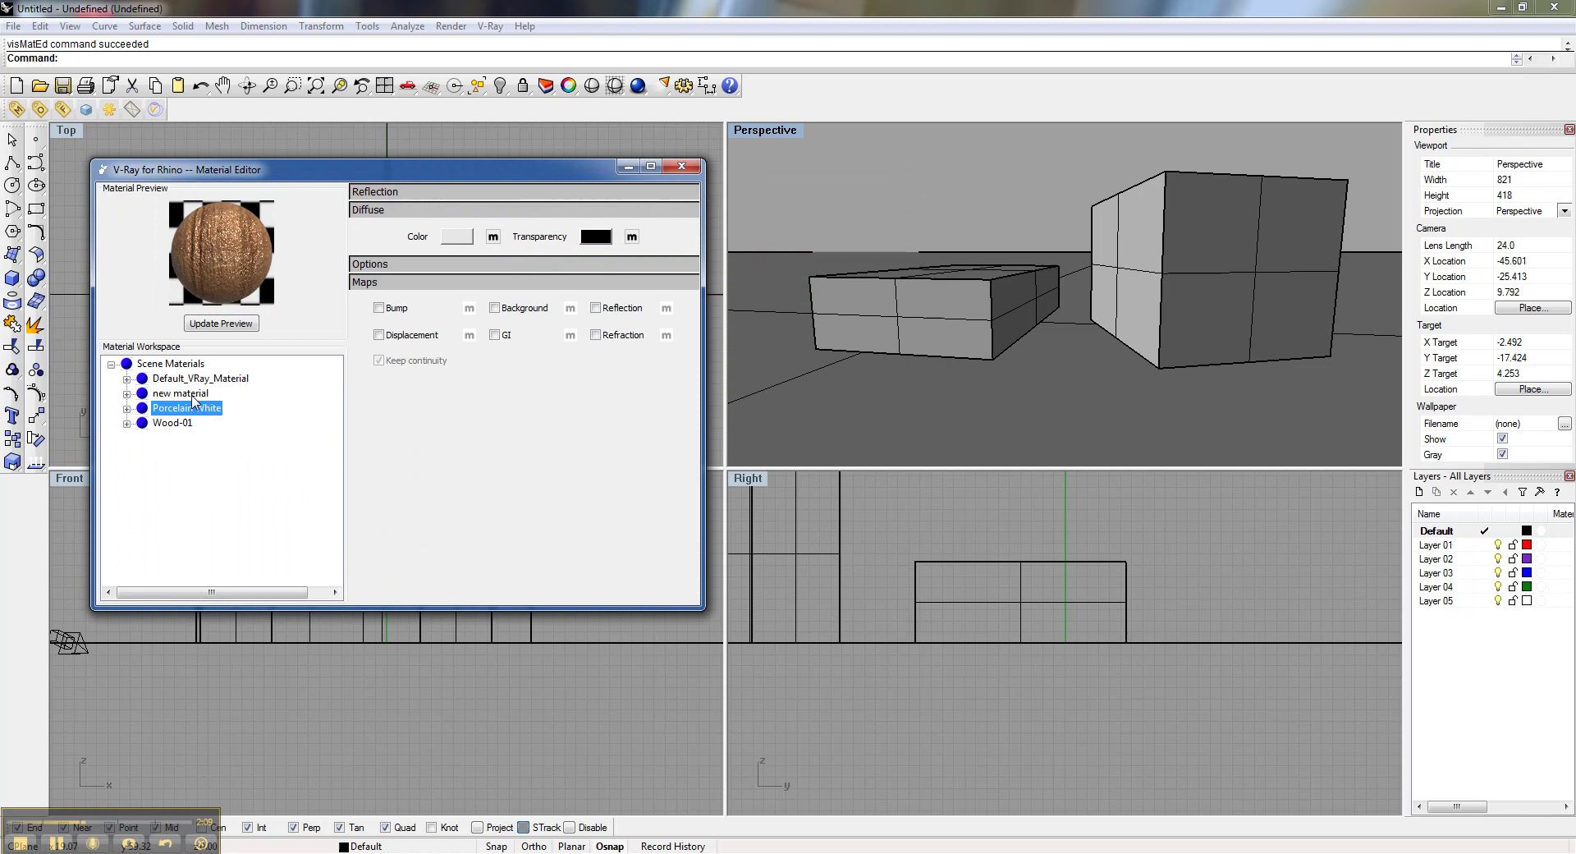
{"action": "left_click", "coordinate": [239, 325]}
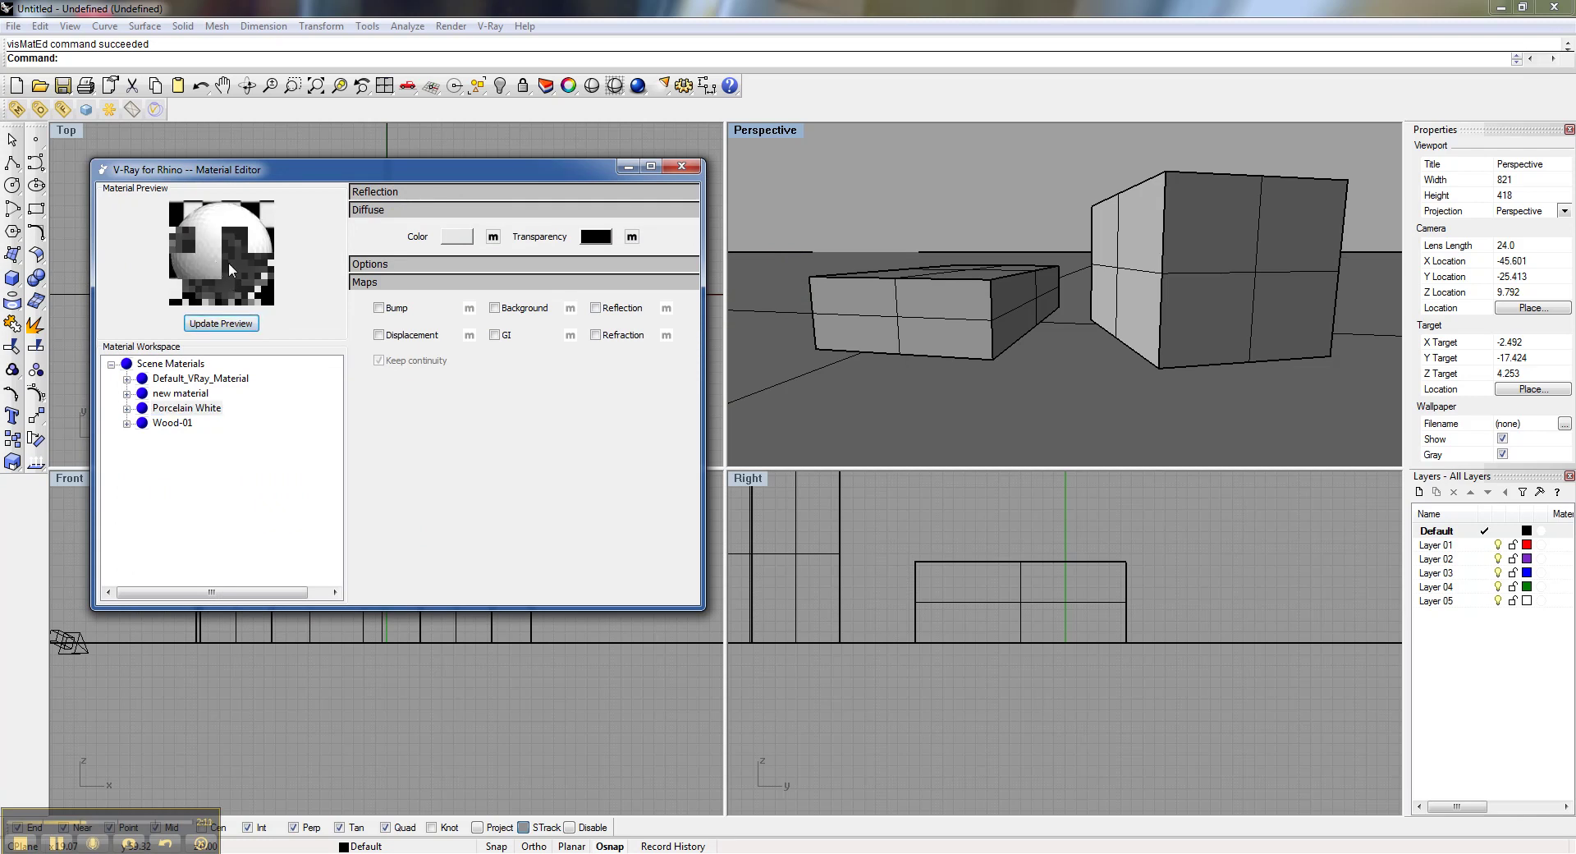
{"action": "left_click", "coordinate": [1031, 300]}
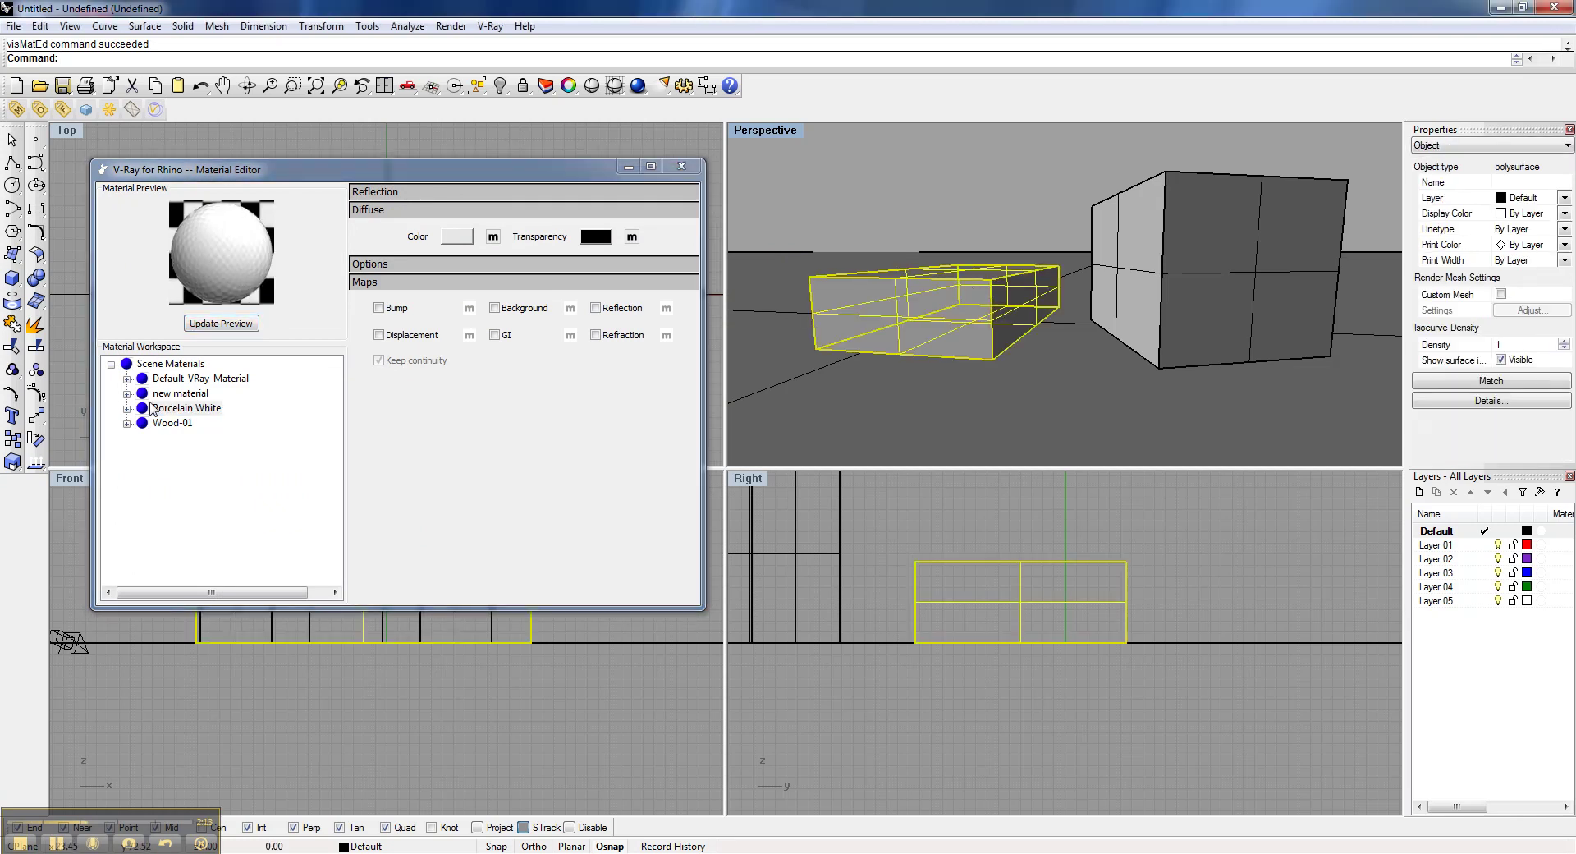
{"action": "right_click", "coordinate": [187, 411]}
{"action": "left_click", "coordinate": [261, 556]}
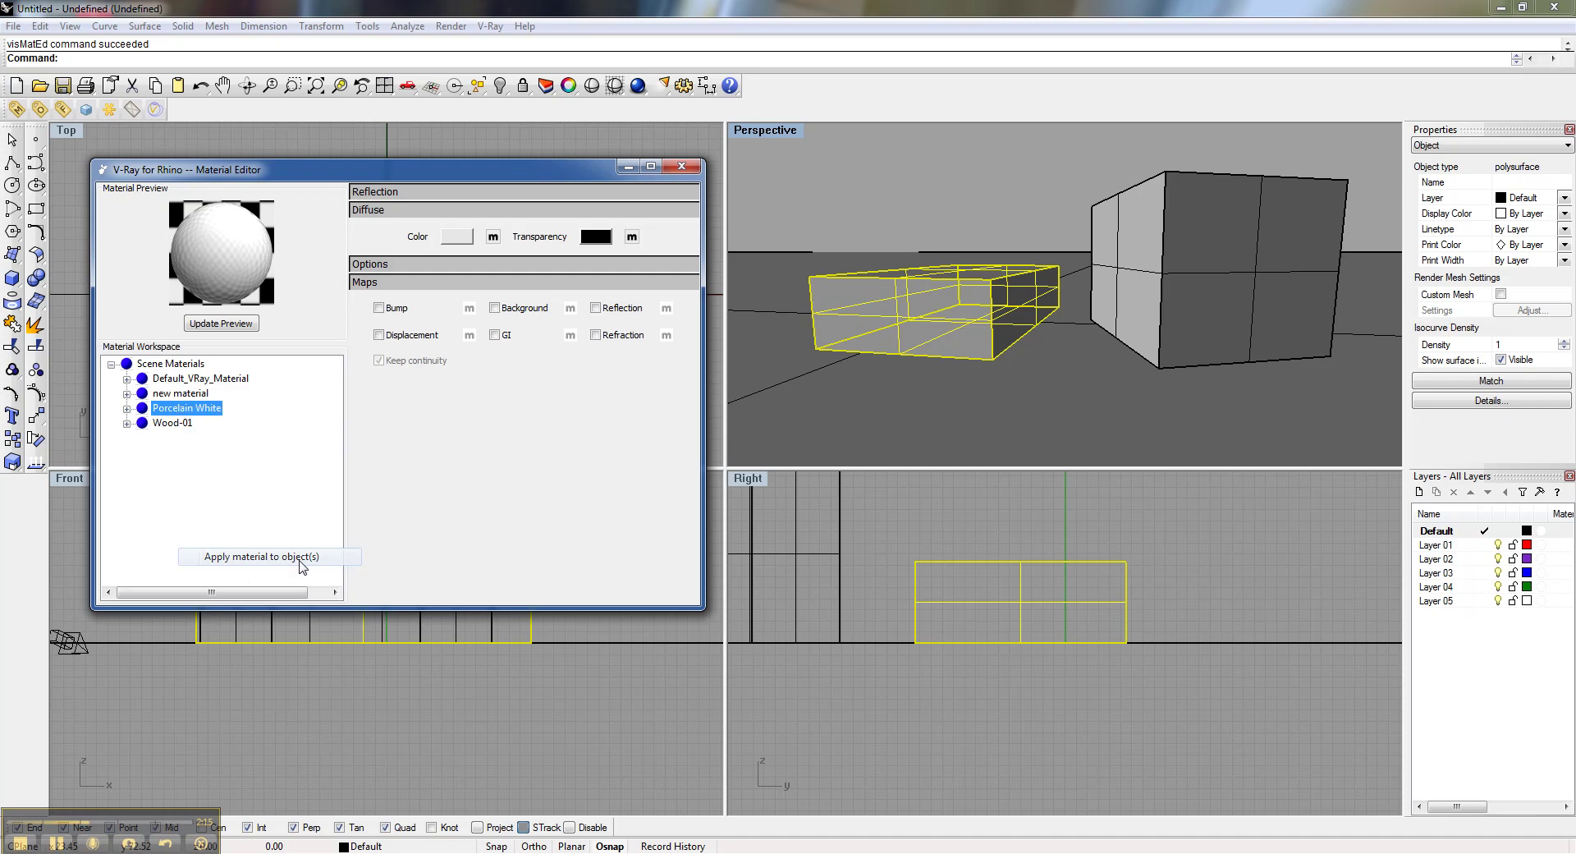
Run a 320 × 240 test render from V-Ray Render Options and move the frame buffer aside.
{"action": "left_click", "coordinate": [681, 166]}
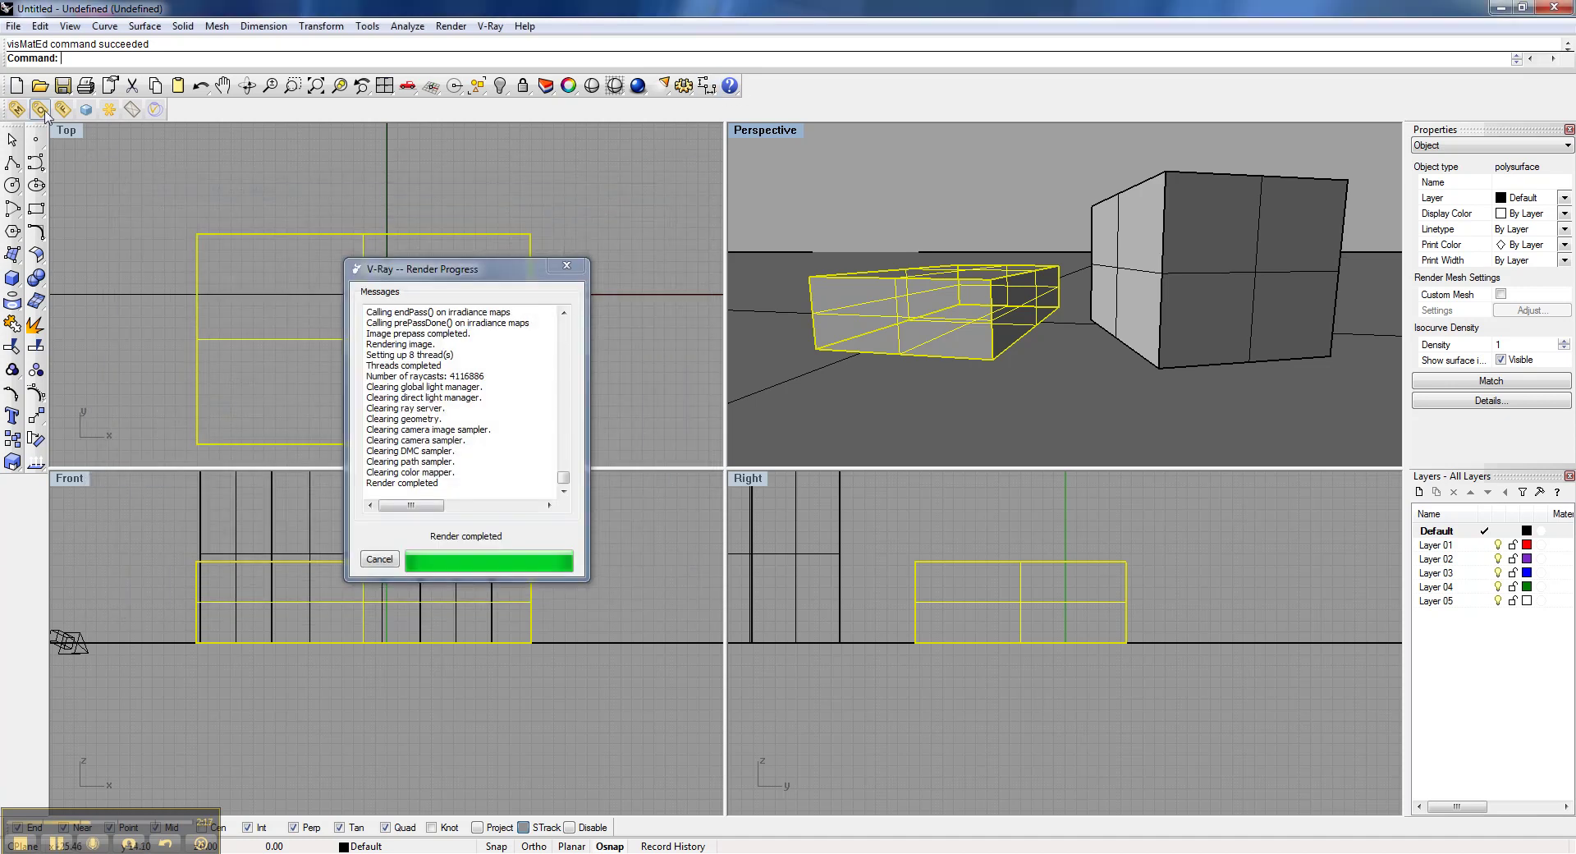
{"action": "left_click", "coordinate": [38, 109]}
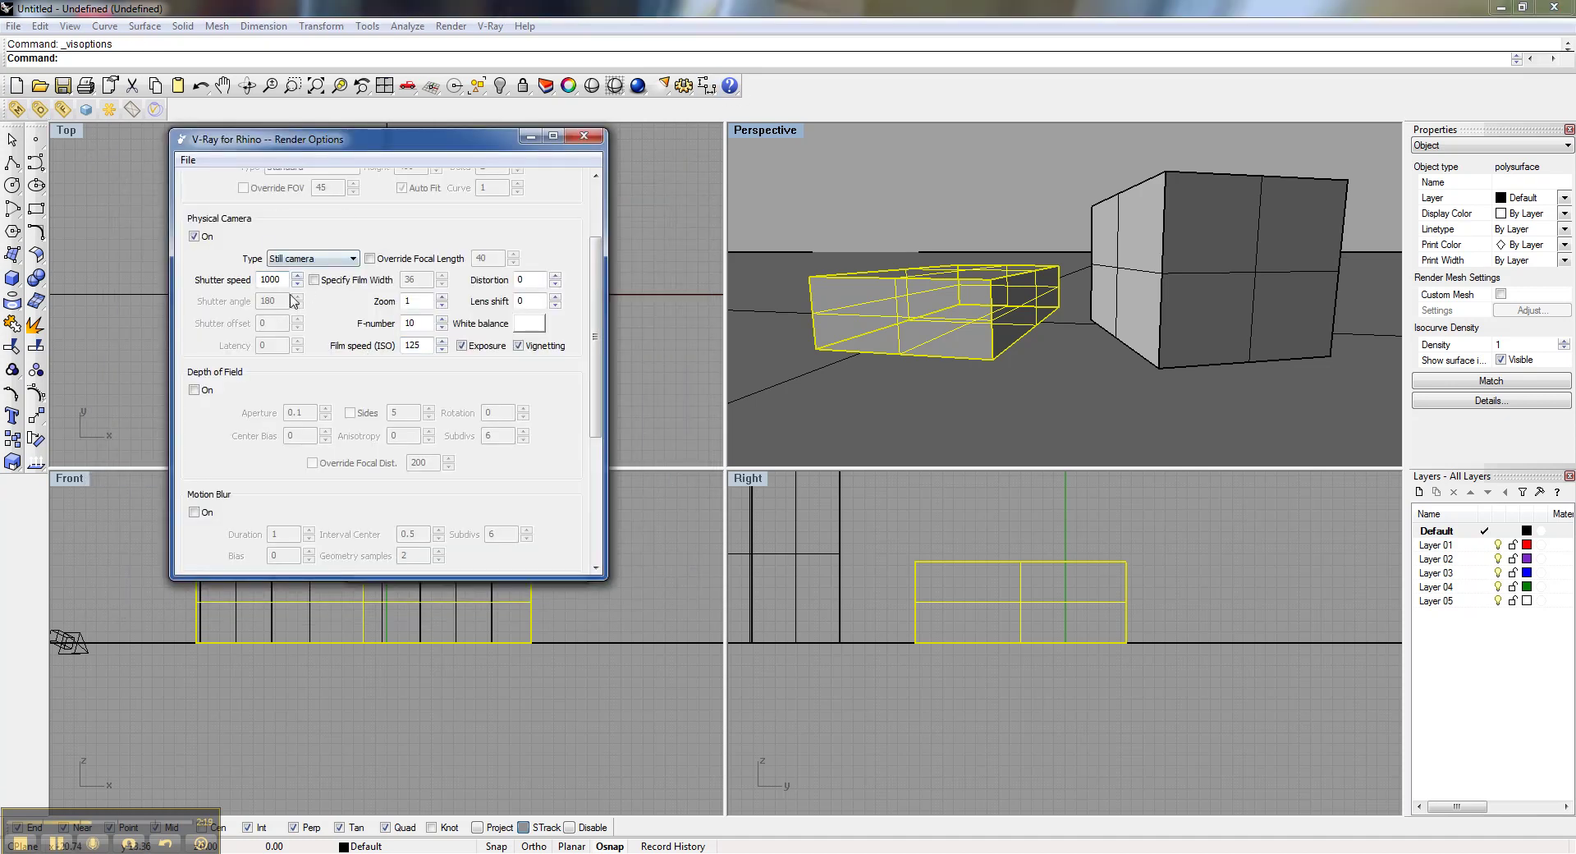
{"action": "left_click", "coordinate": [86, 108]}
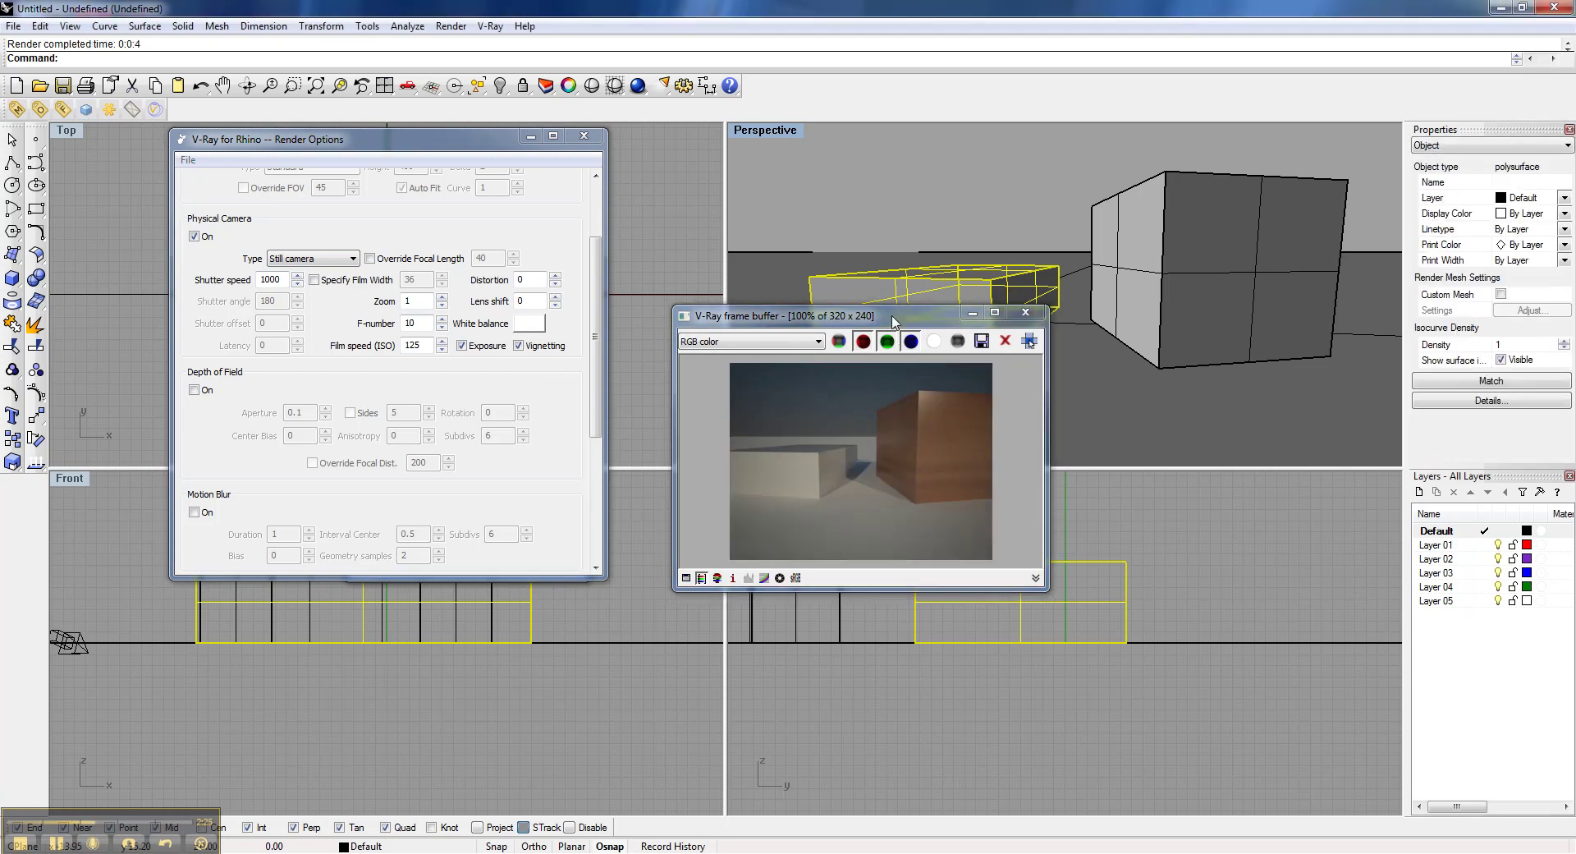
{"action": "left_click_drag", "start_coordinate": [893, 320], "coordinate": [622, 382]}
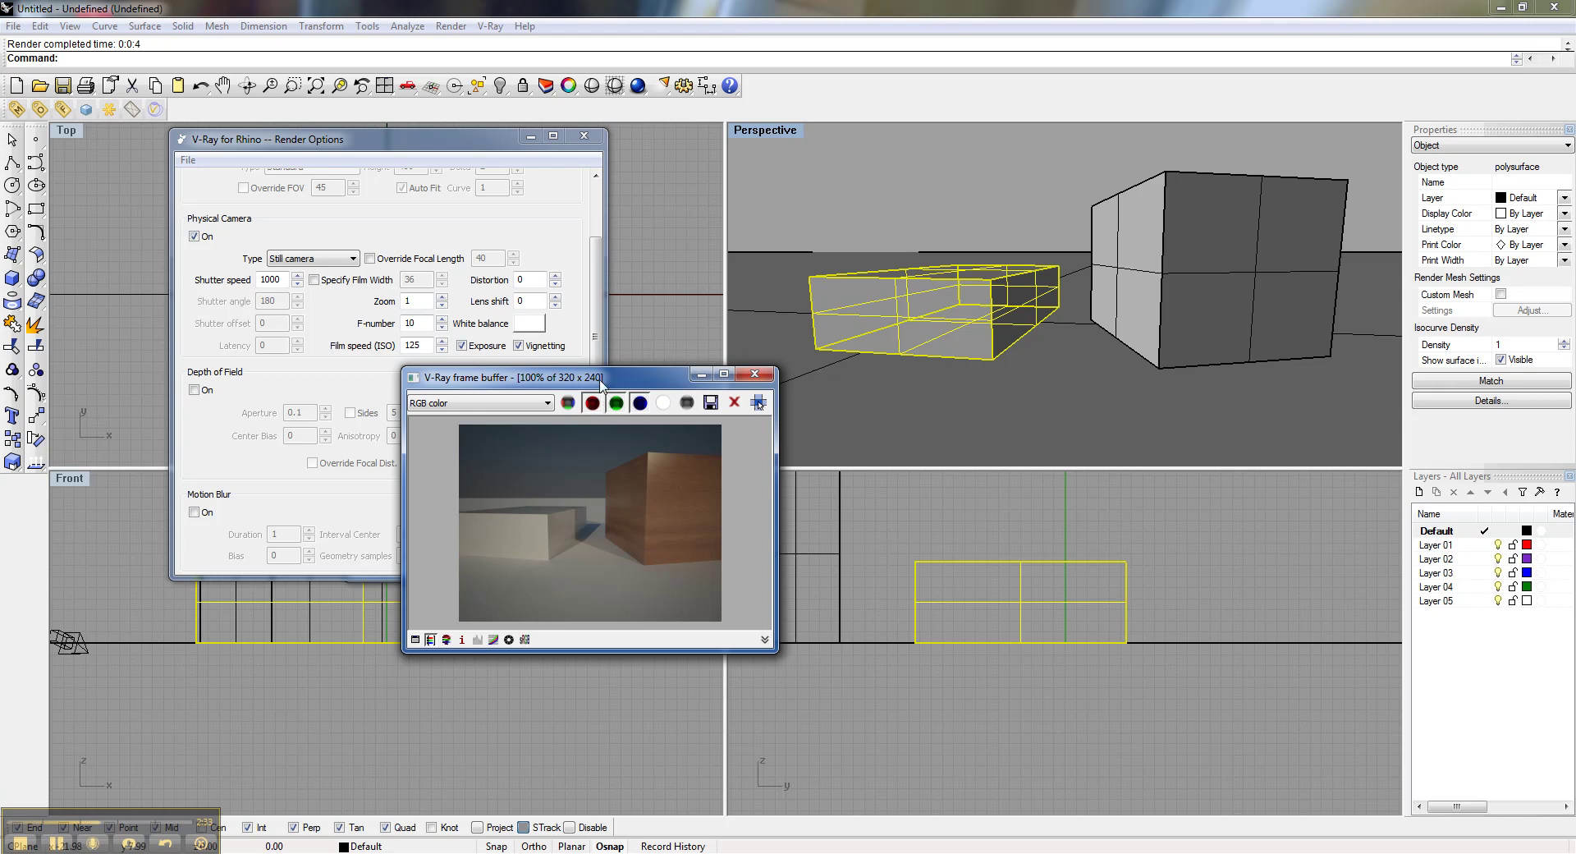
{"action": "left_click_drag", "start_coordinate": [600, 383], "coordinate": [600, 393]}
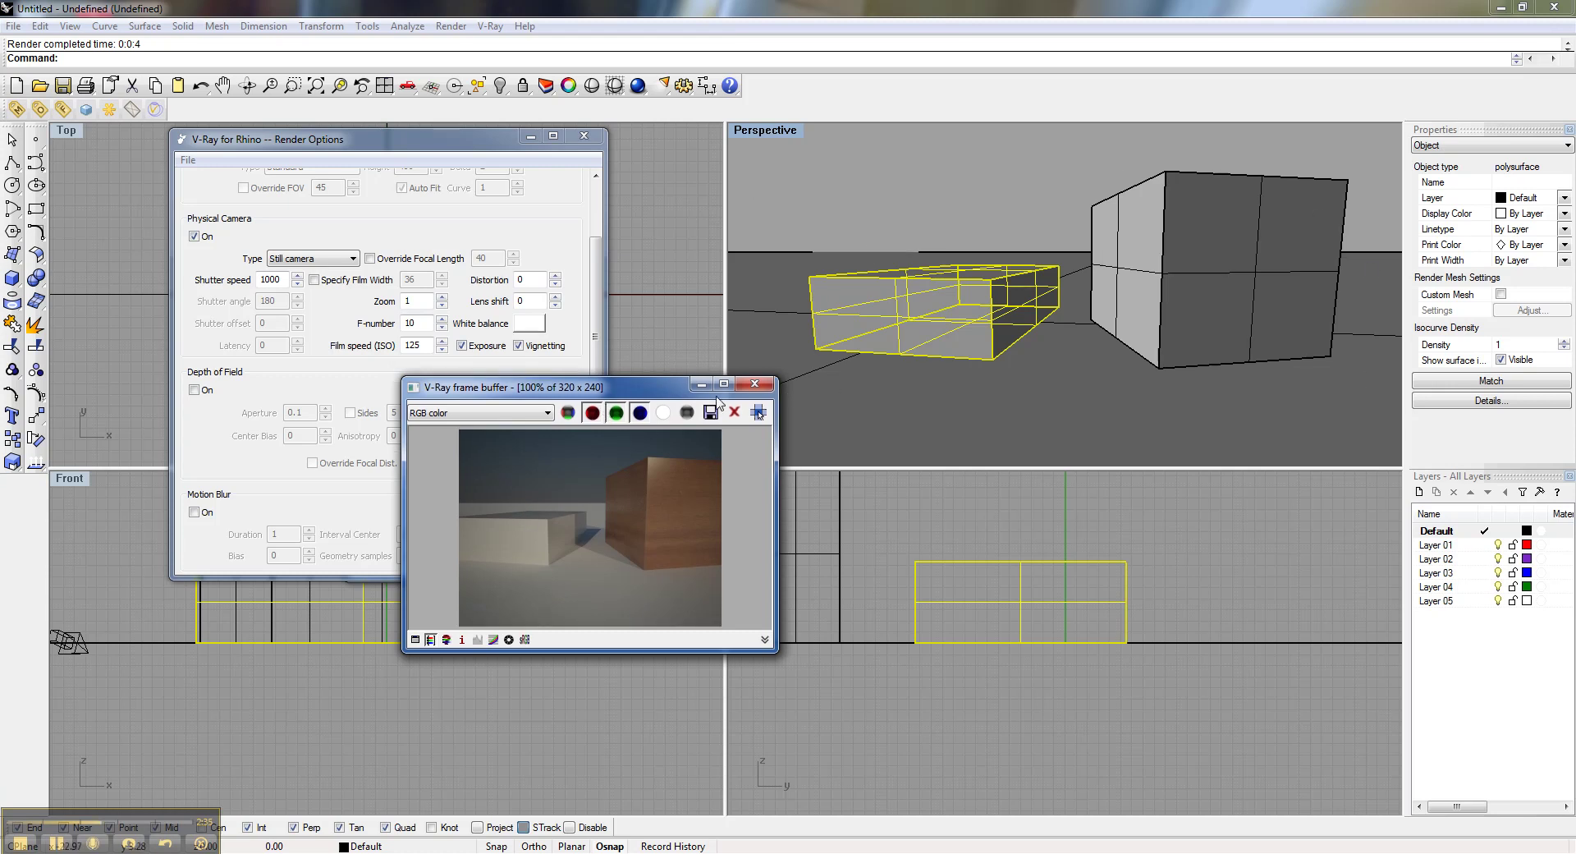
{"action": "left_click_drag", "start_coordinate": [716, 394], "coordinate": [1187, 378]}
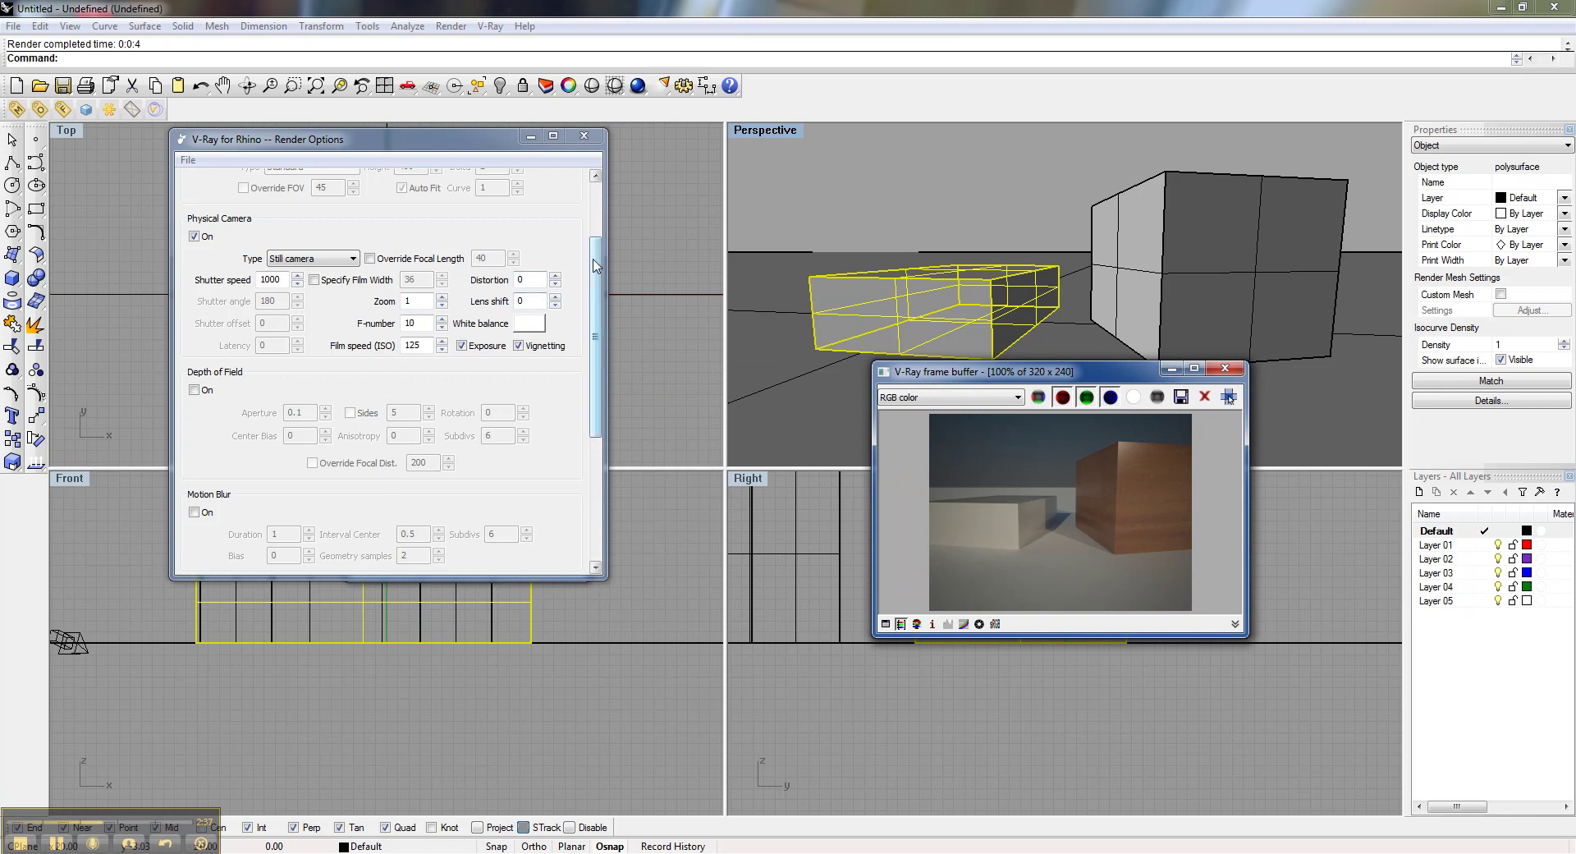
{"action": "left_click_drag", "start_coordinate": [596, 265], "coordinate": [596, 376]}
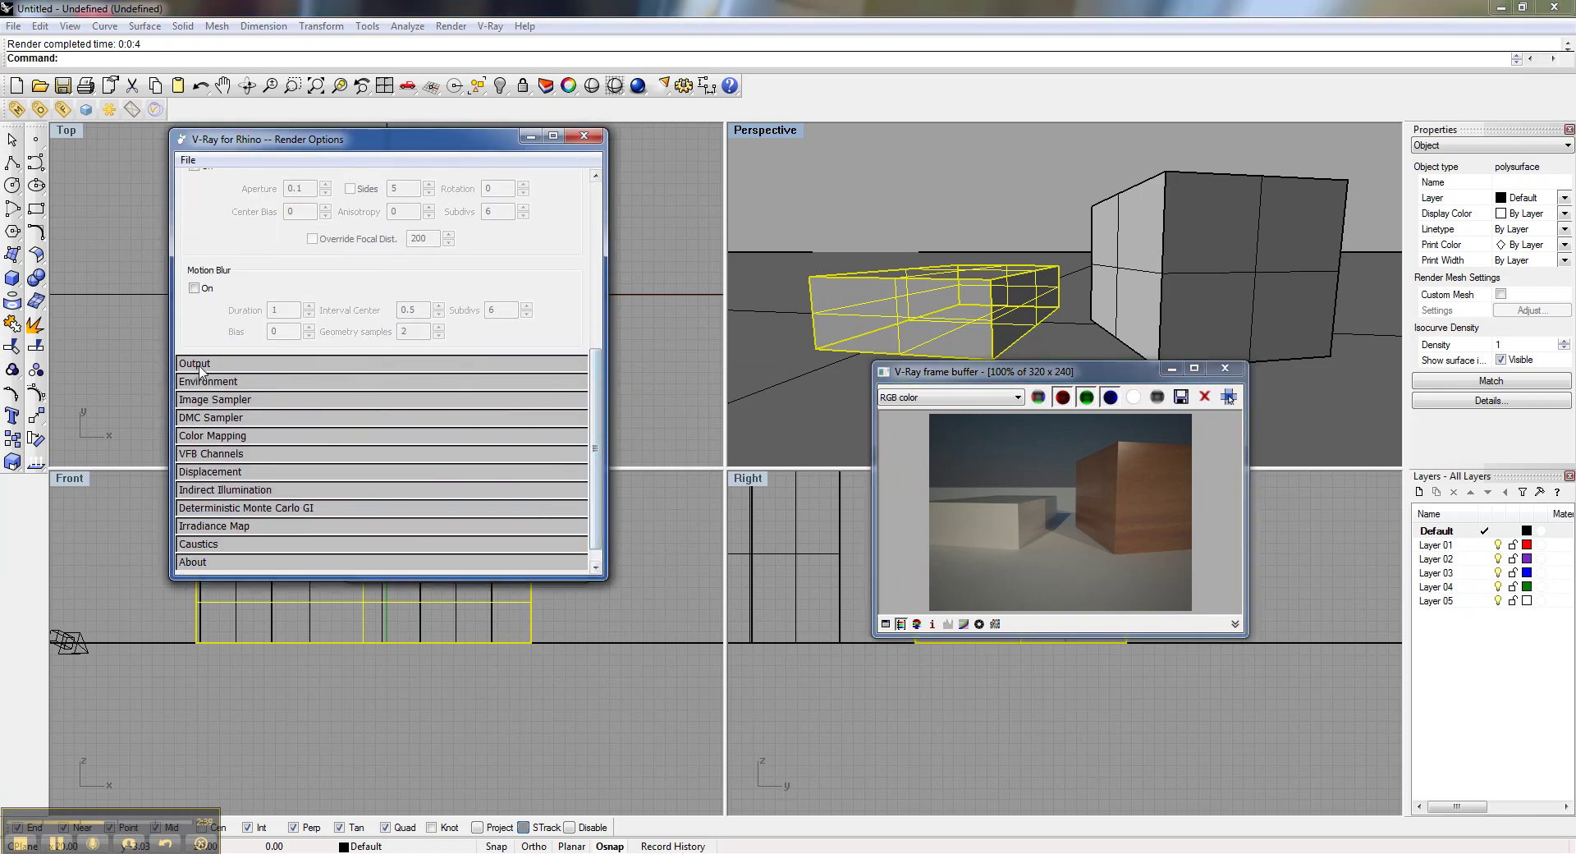
Pick the 800x600 preset, match the view aspect to get 800 × 407 at 1.9641, and lock it.
{"action": "left_click", "coordinate": [201, 365]}
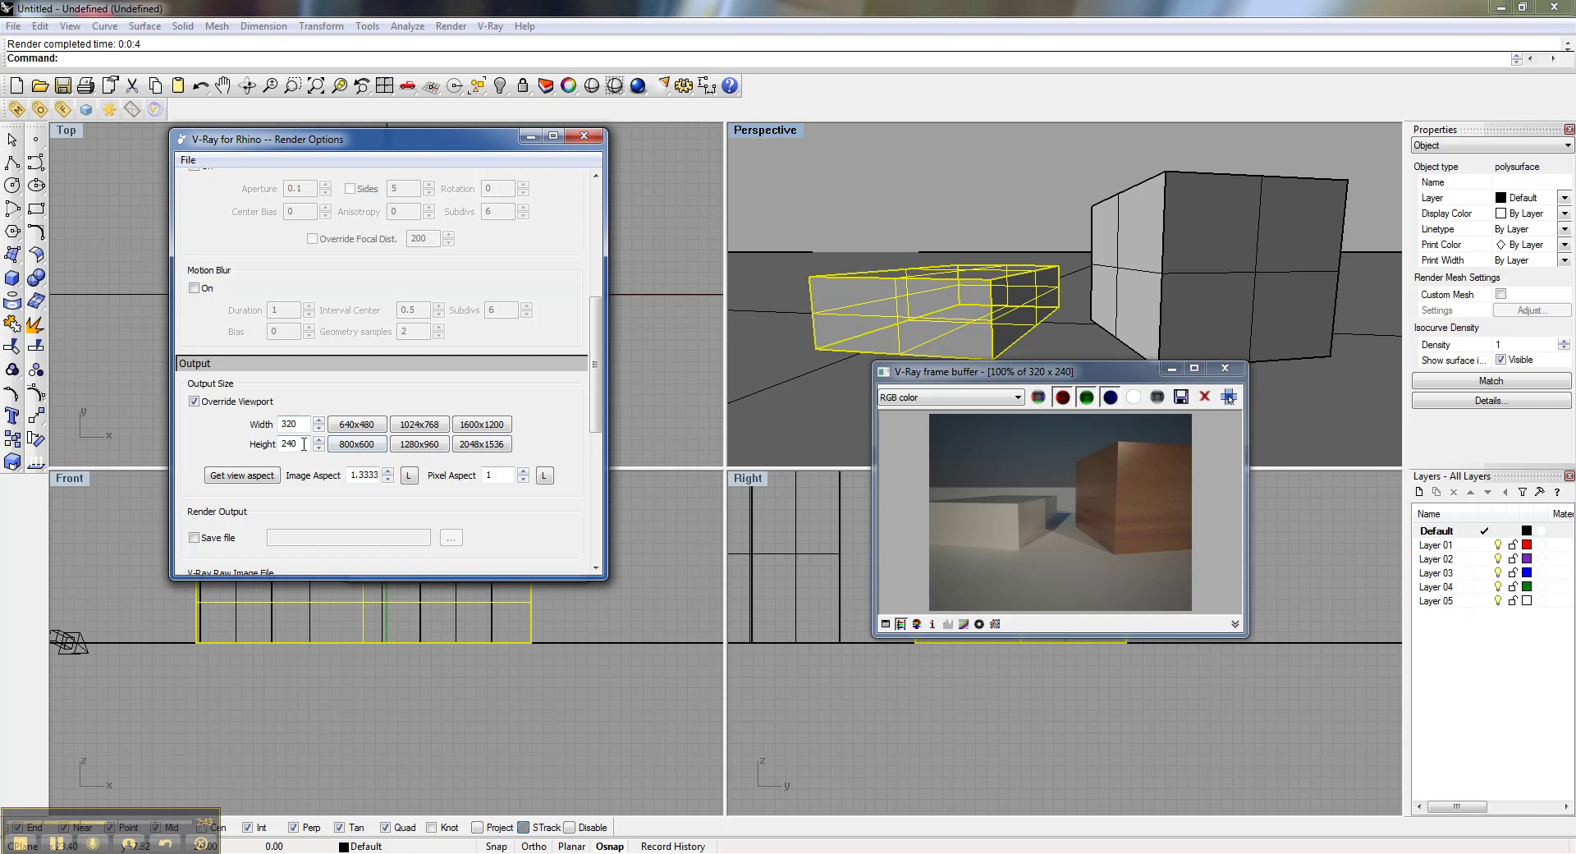
{"action": "left_click", "coordinate": [369, 446]}
{"action": "left_click", "coordinate": [243, 478]}
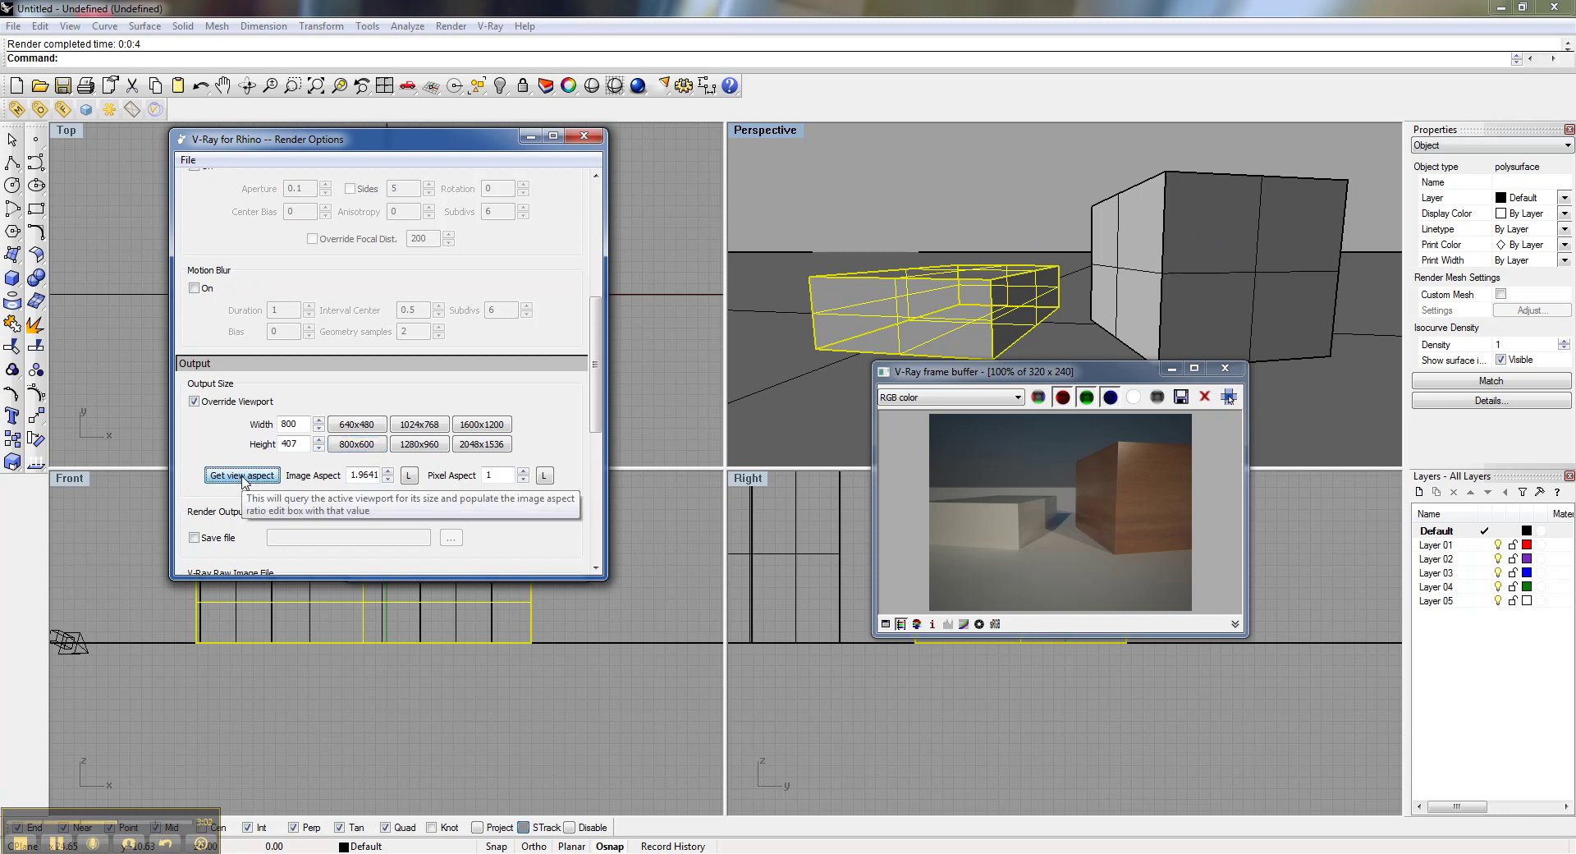
{"action": "left_click", "coordinate": [409, 476]}
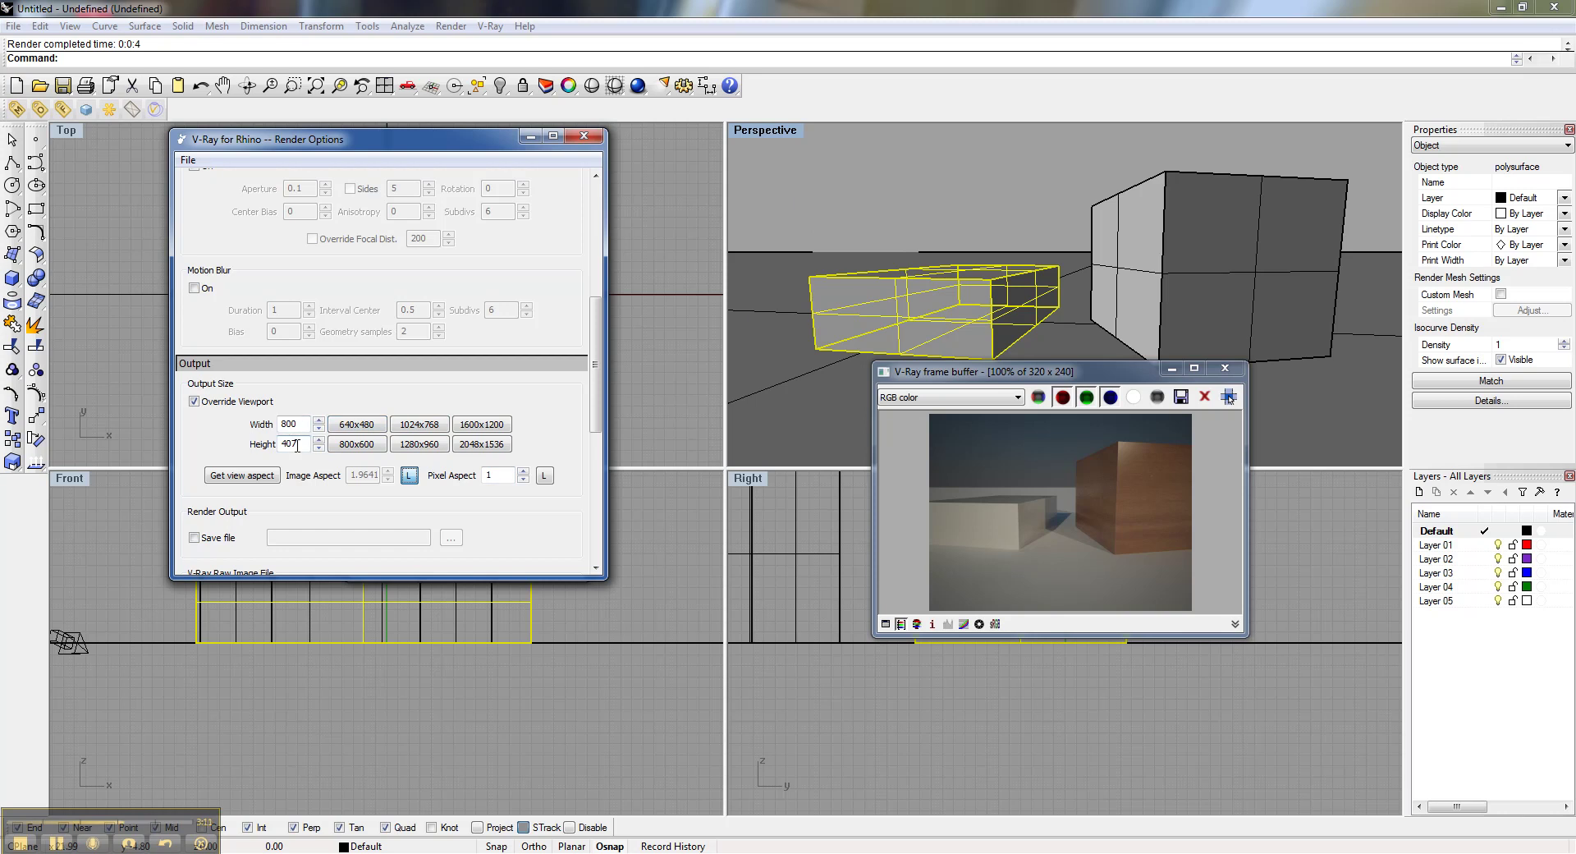
Render the 800 × 407 image and move the frame buffer window out of the way.
{"action": "left_click", "coordinate": [86, 109]}
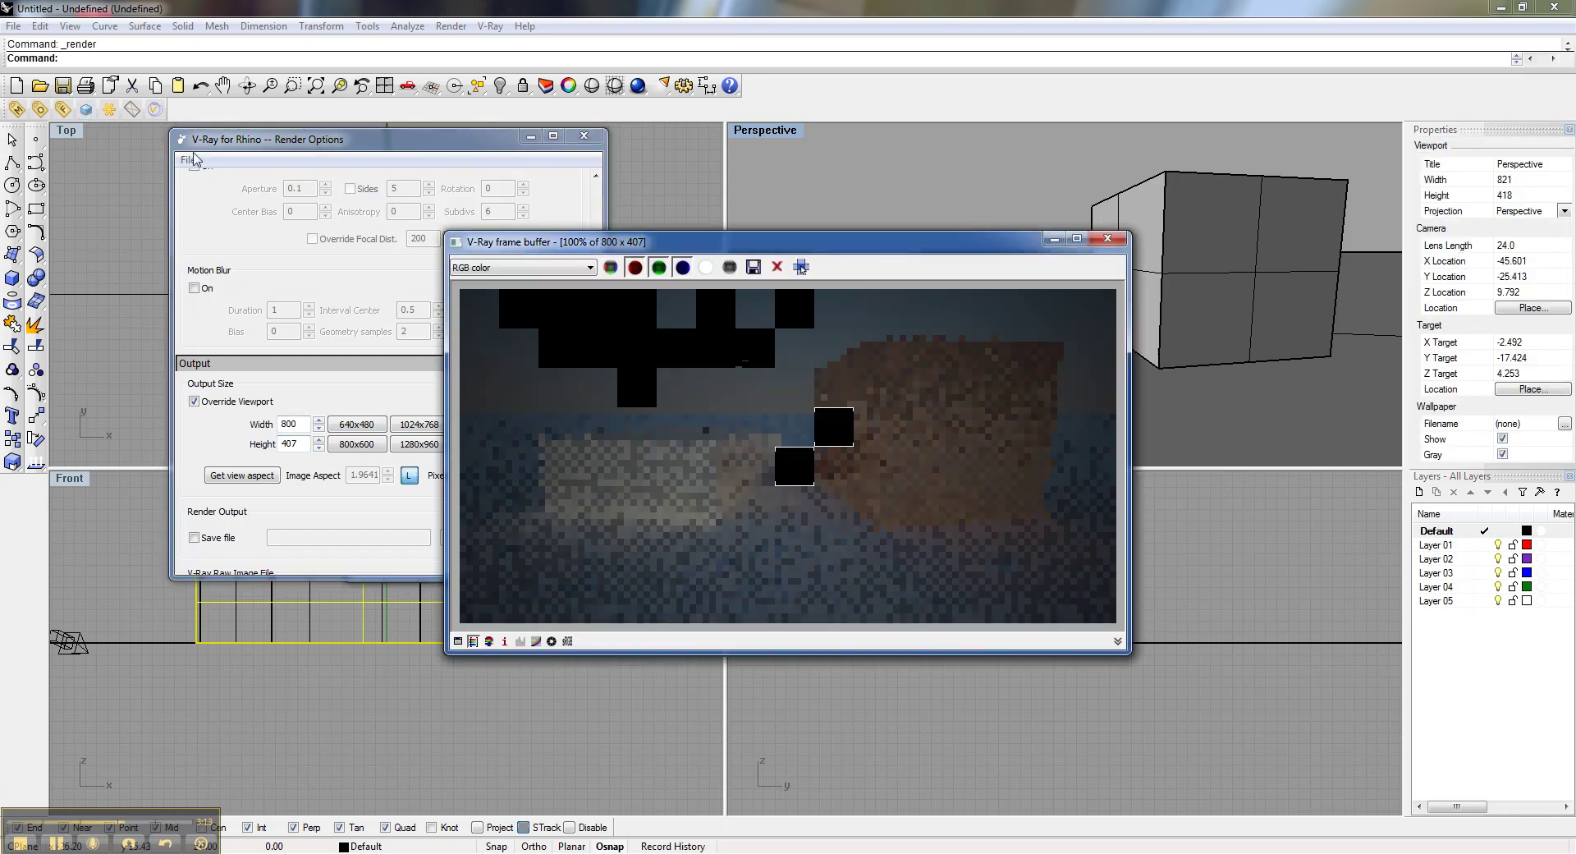
{"action": "left_click_drag", "start_coordinate": [908, 256], "coordinate": [1172, 108]}
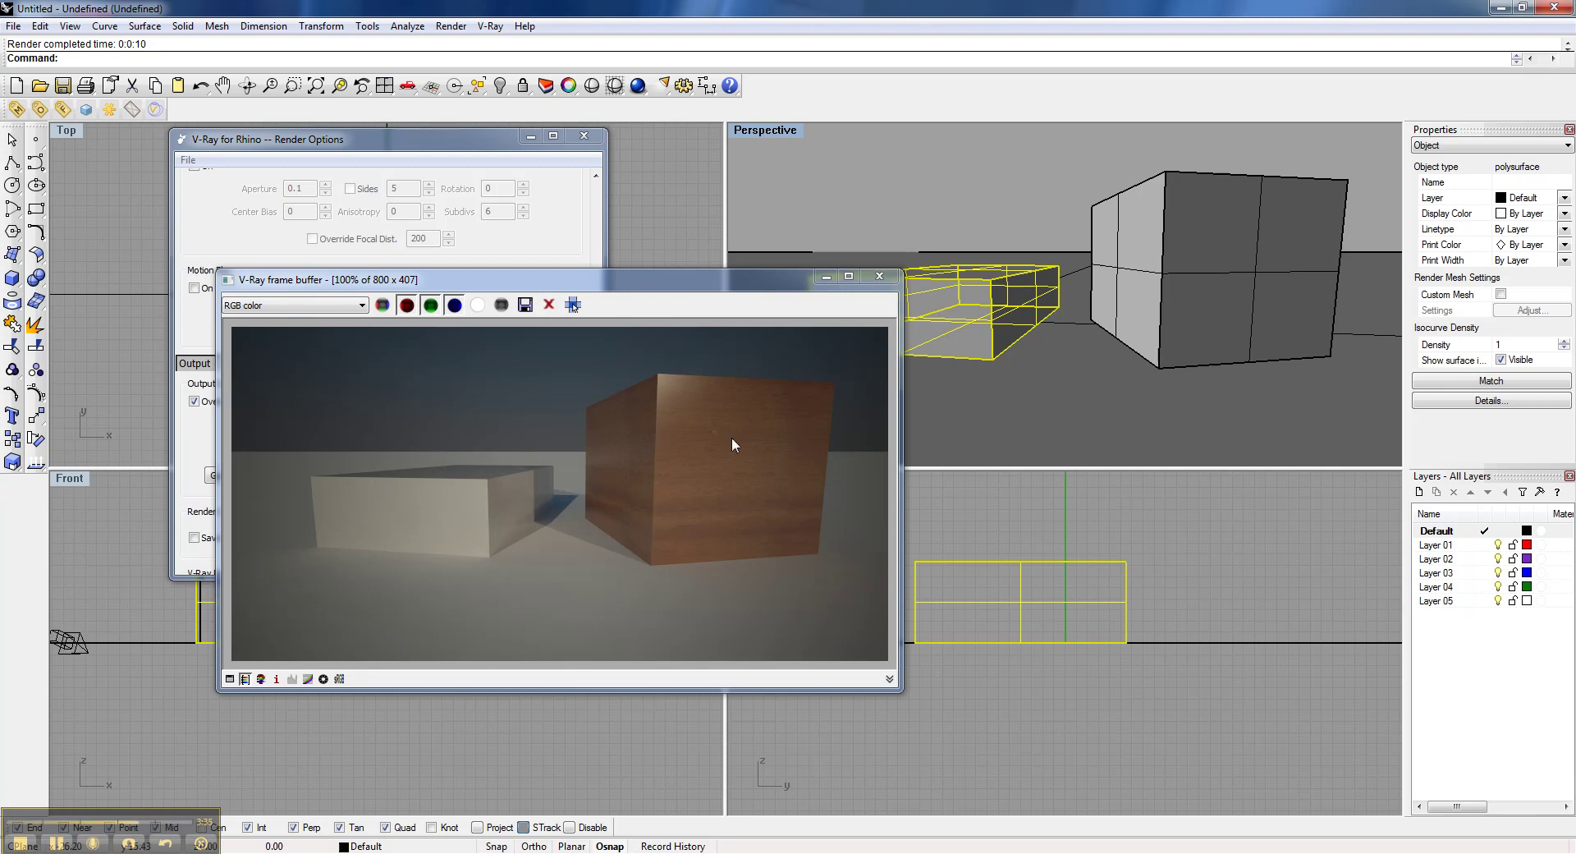
Close the frame buffer, choose the 2048 width preset so height locks to 1042, and render.
{"action": "left_click", "coordinate": [879, 276]}
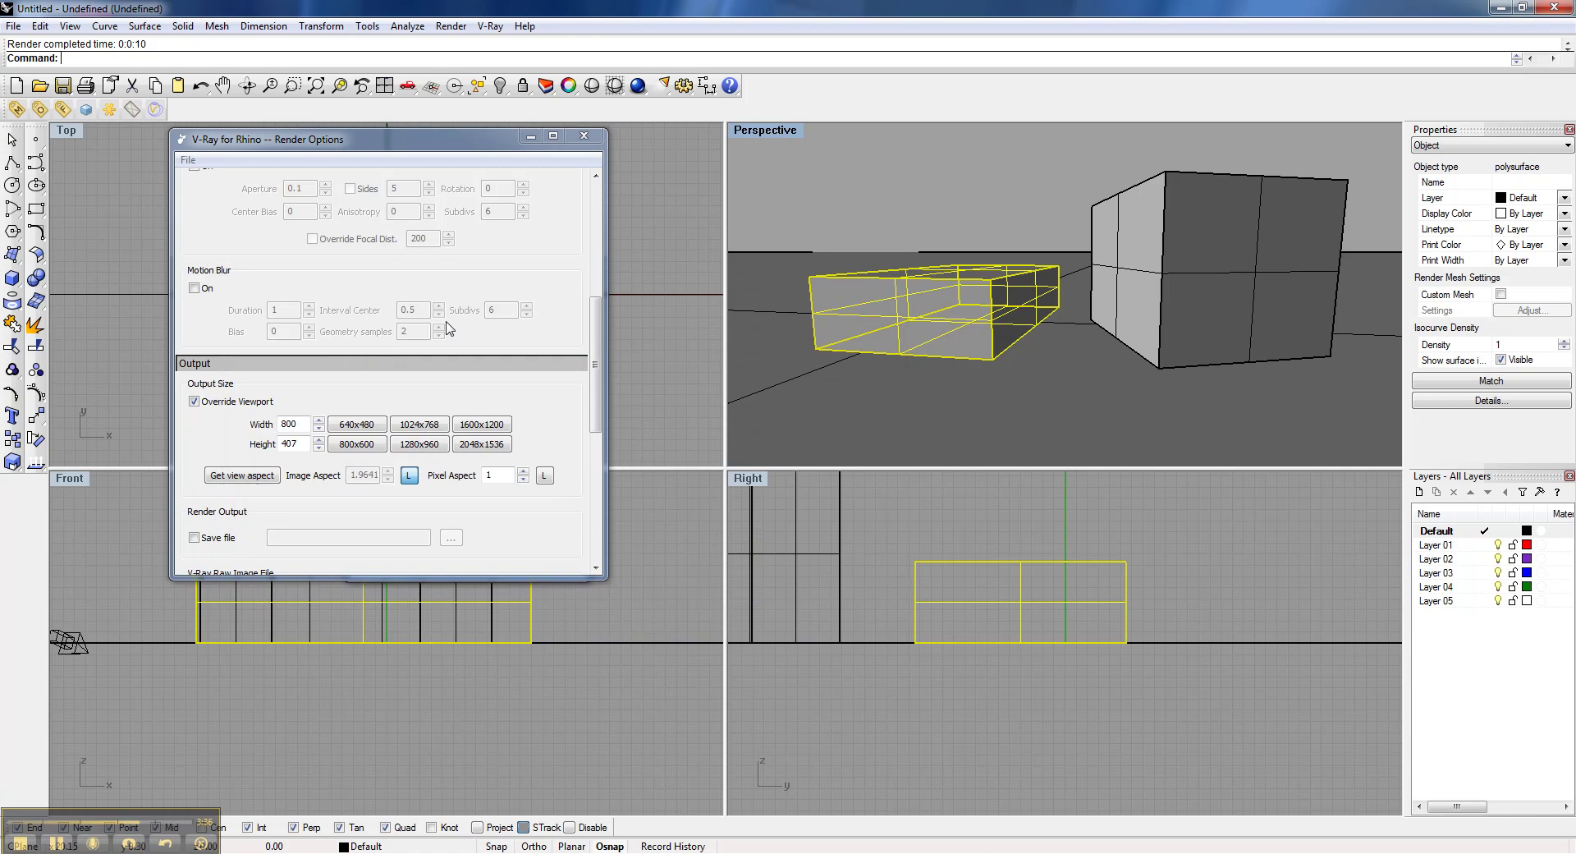
{"action": "left_click", "coordinate": [482, 445]}
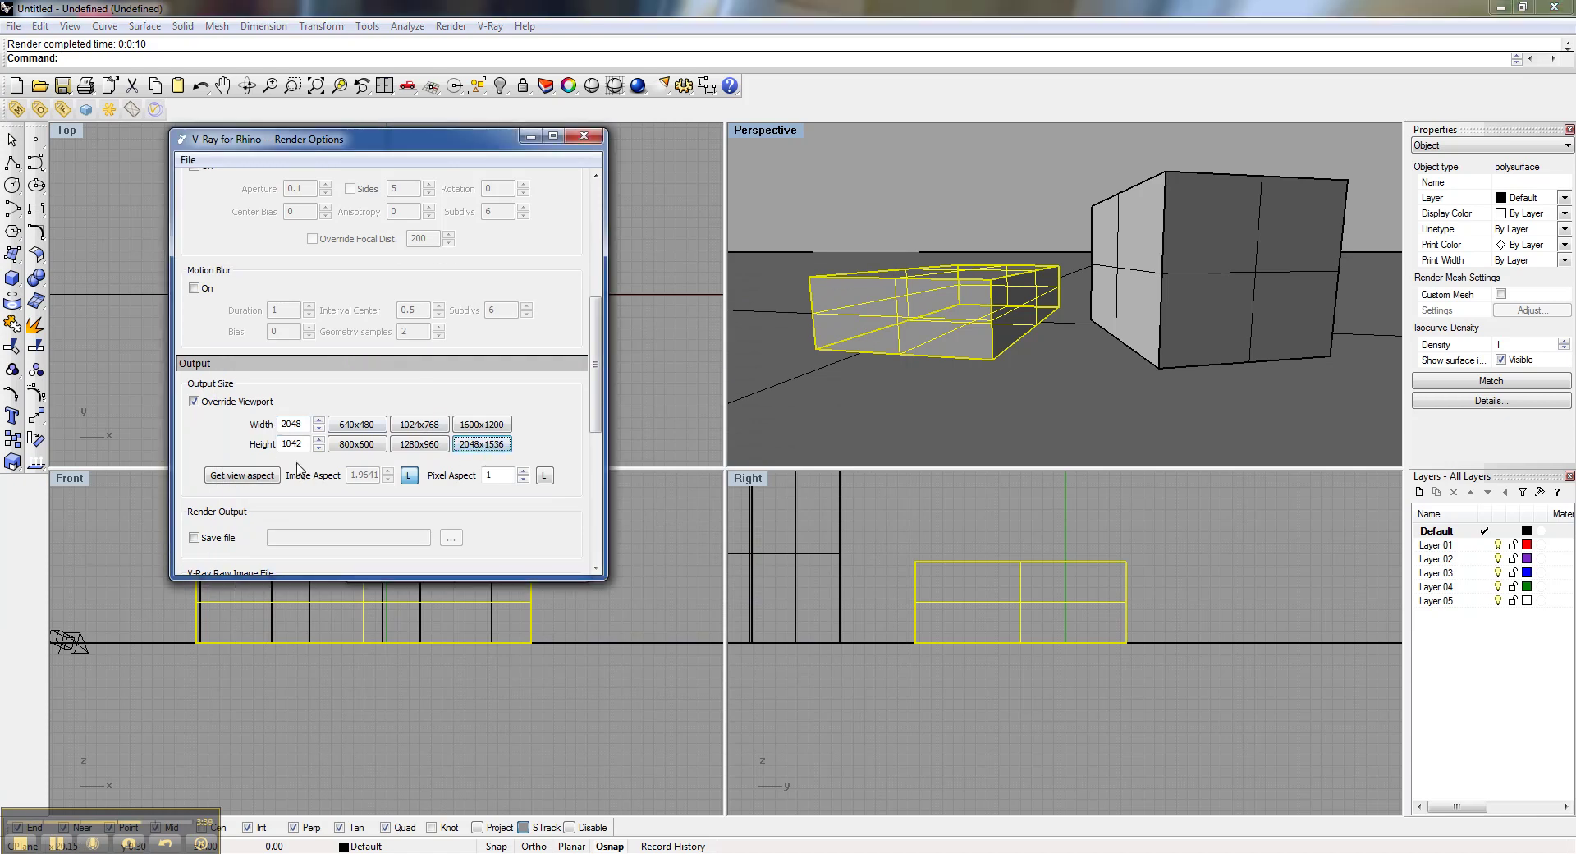
{"action": "left_click", "coordinate": [107, 114]}
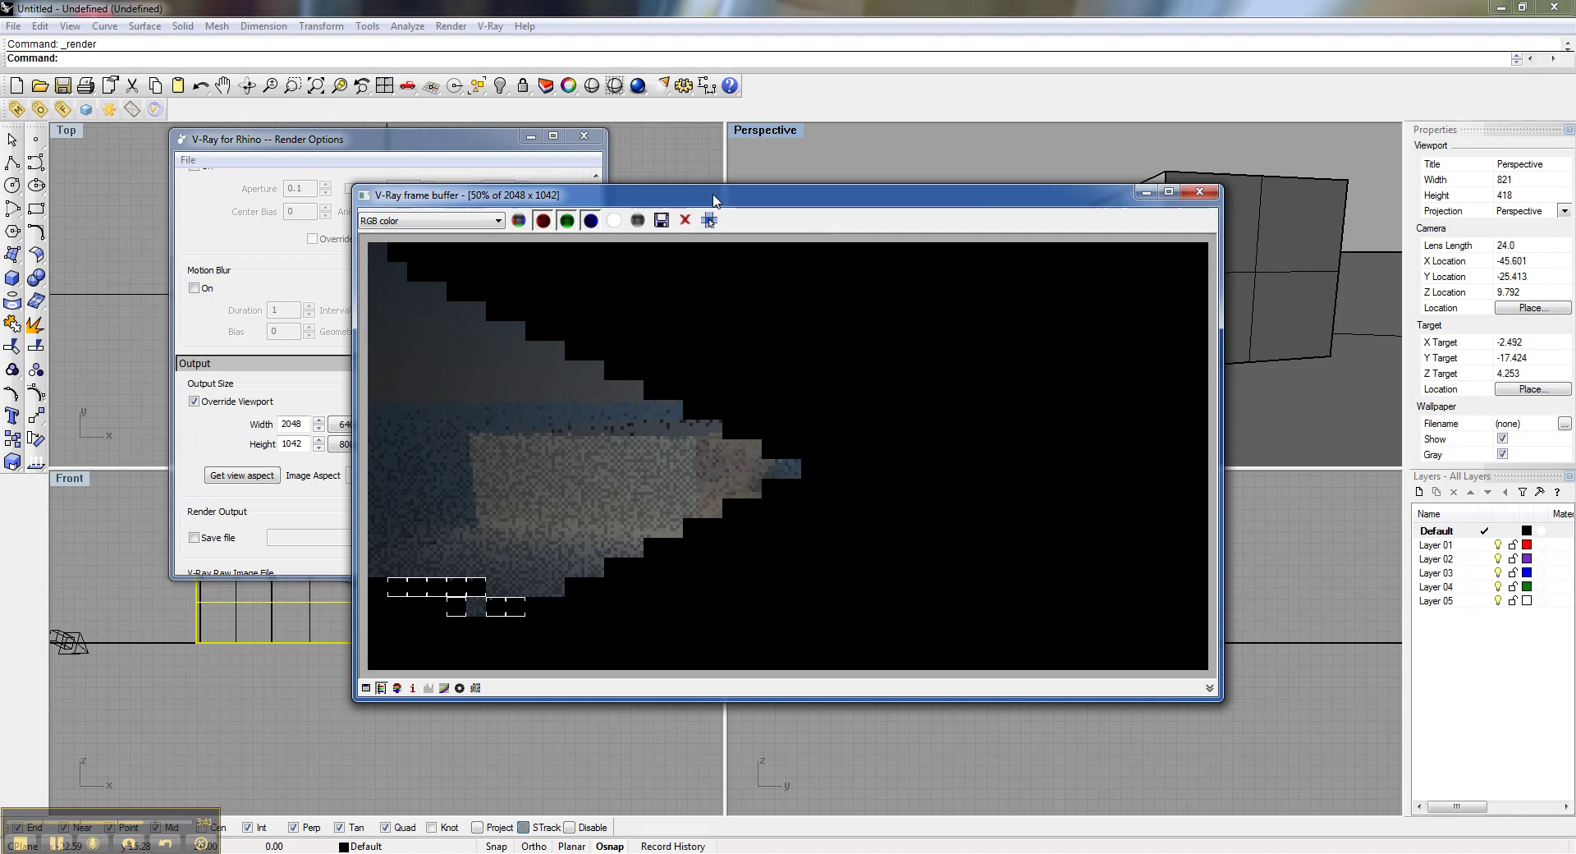